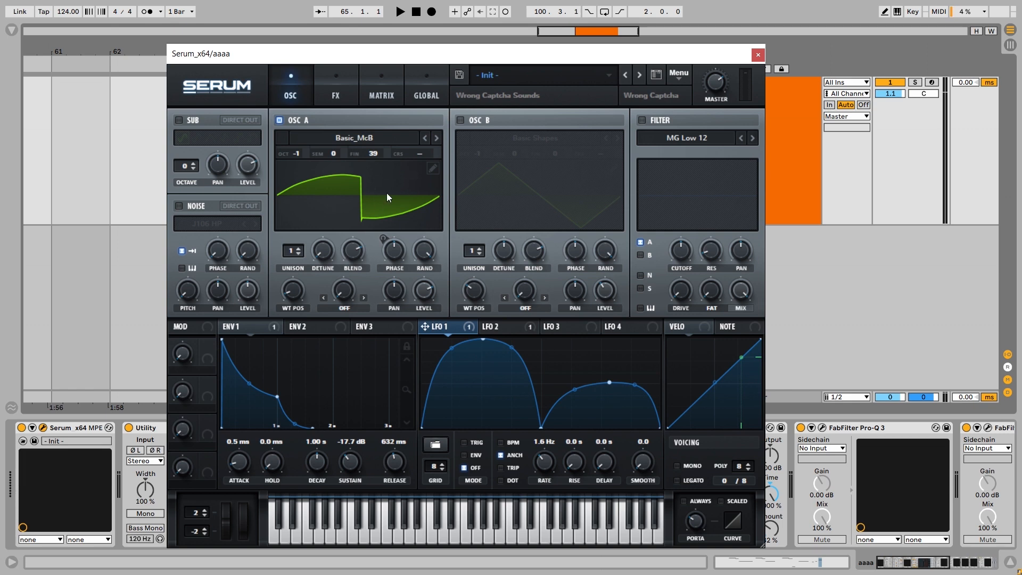
Play the clip while sweeping oscillator A's wavetable position to 256, and reset the position to the first frame.
left_click(372, 204)
key("space")
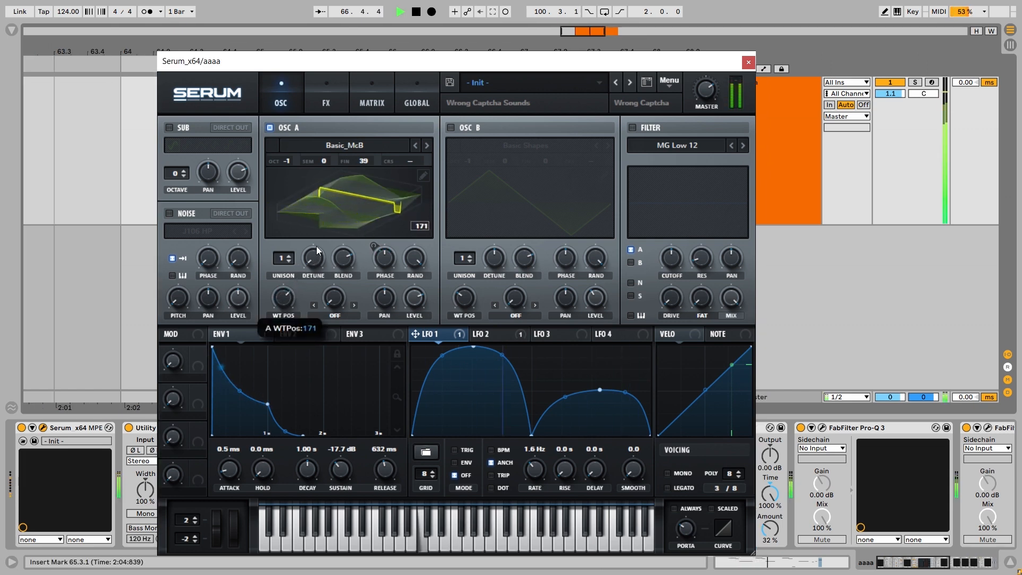
left_click(327, 191)
left_click_drag(286, 309, 310, 274)
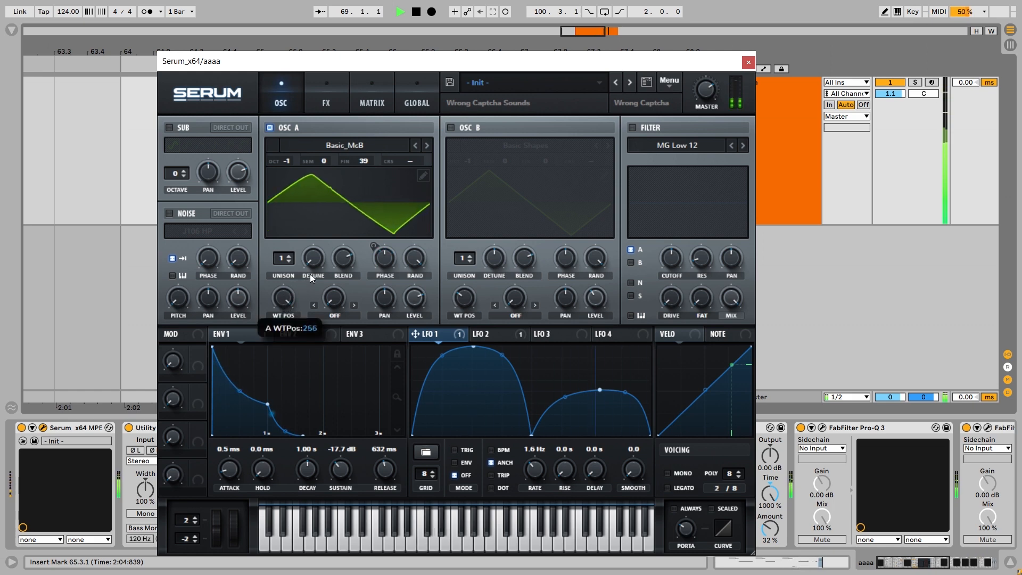
key("space")
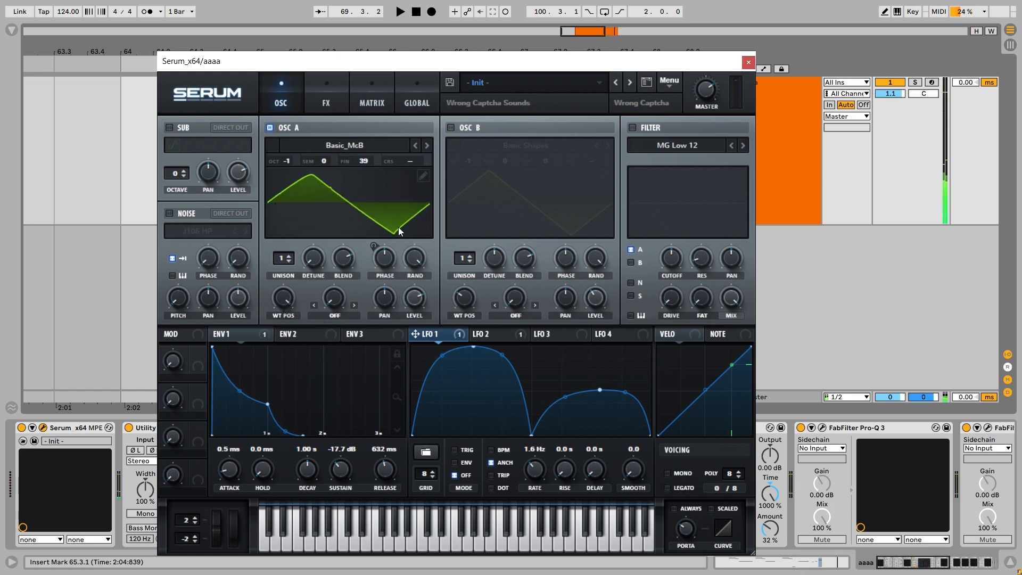
double_click(294, 308)
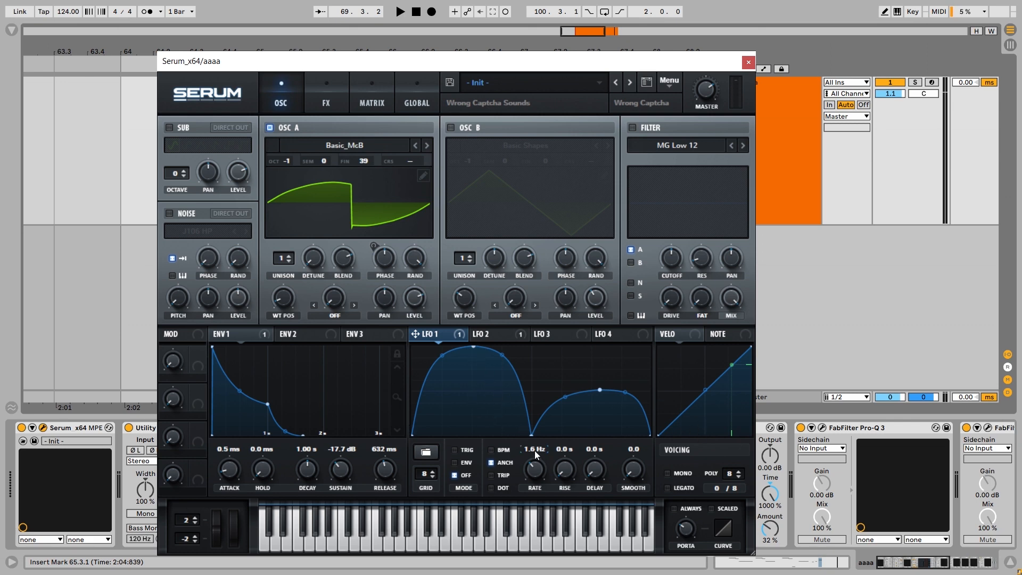
Listen to the clip and check the amount and output values of the LFO 1 master tuning modulation in the matrix.
key("space")
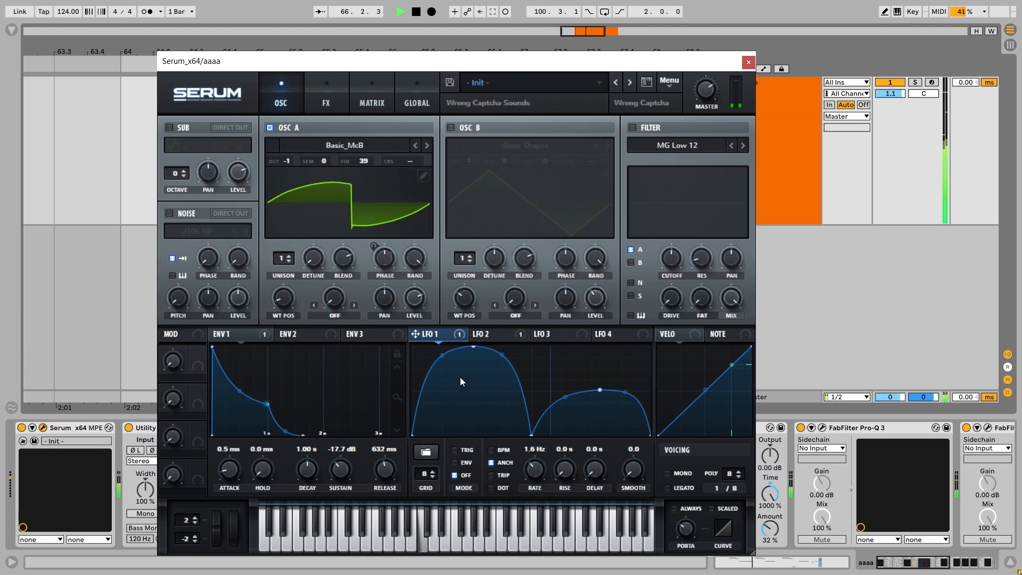
key("space")
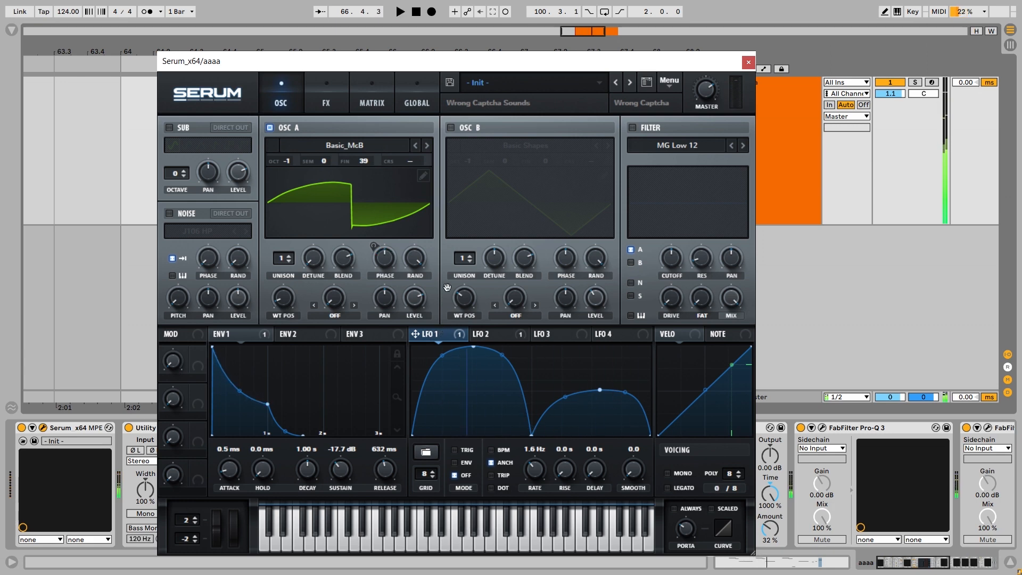
left_click(372, 100)
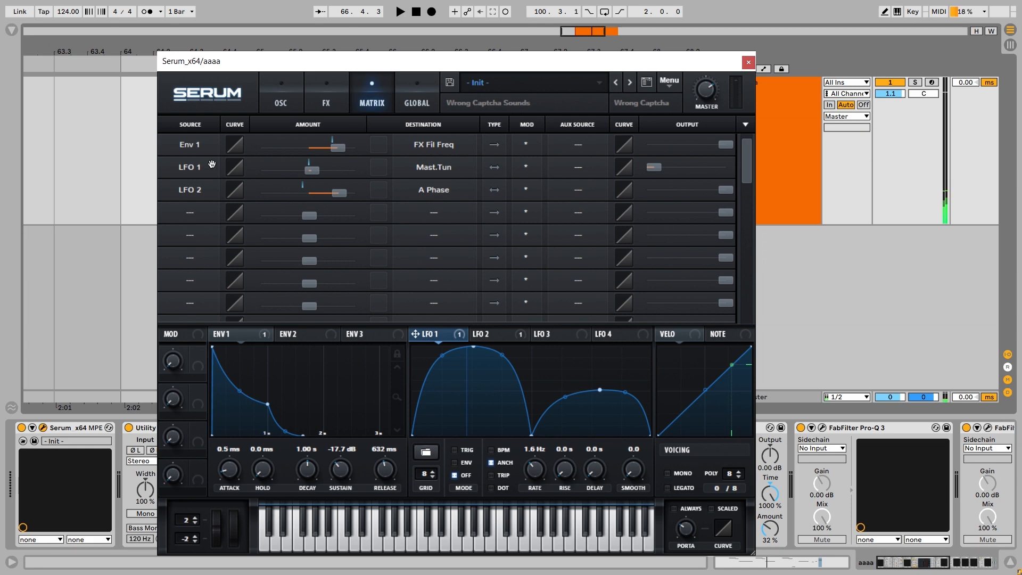
double_click(312, 172)
key("Return")
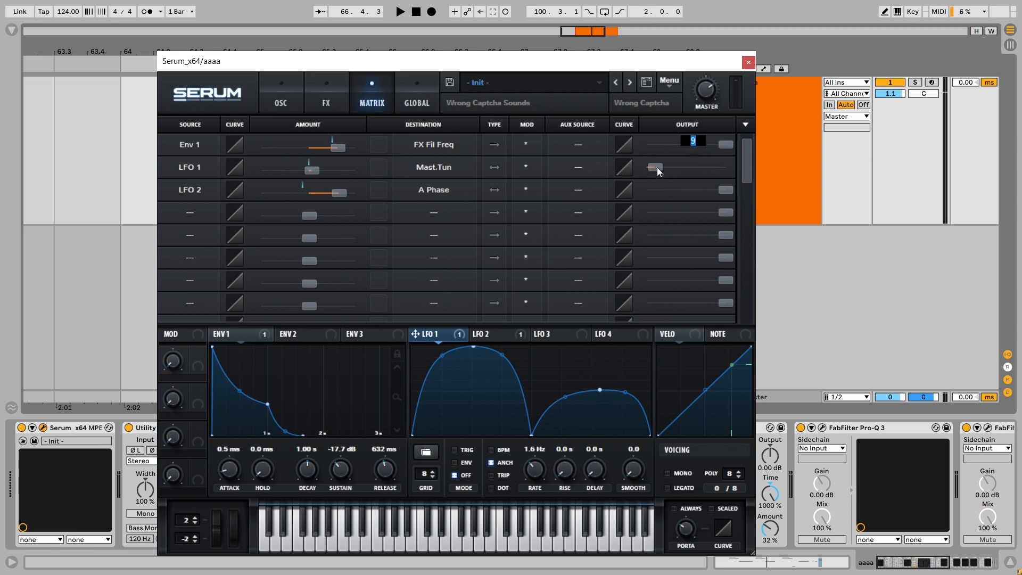
key("Return")
key("space")
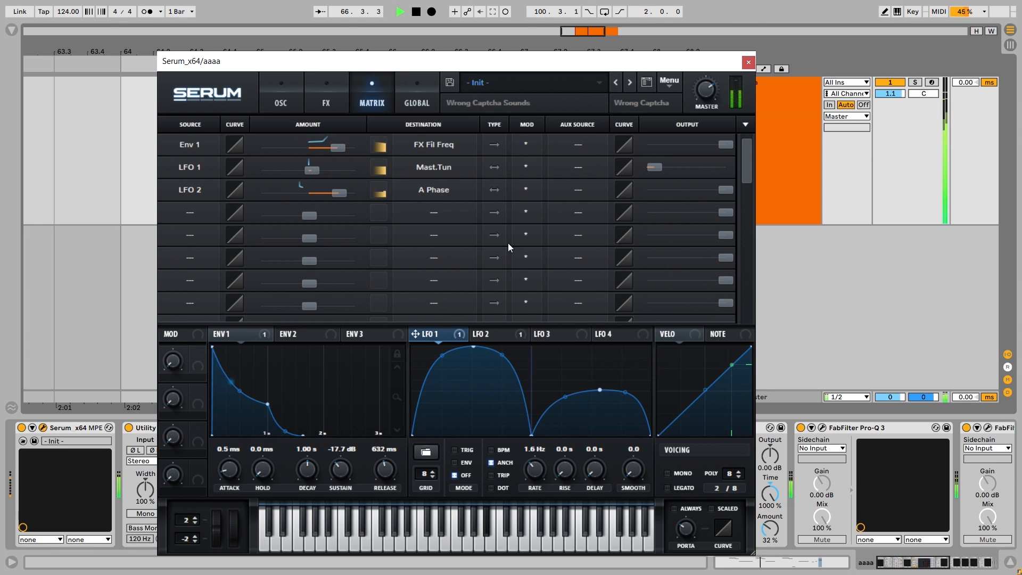
key("space")
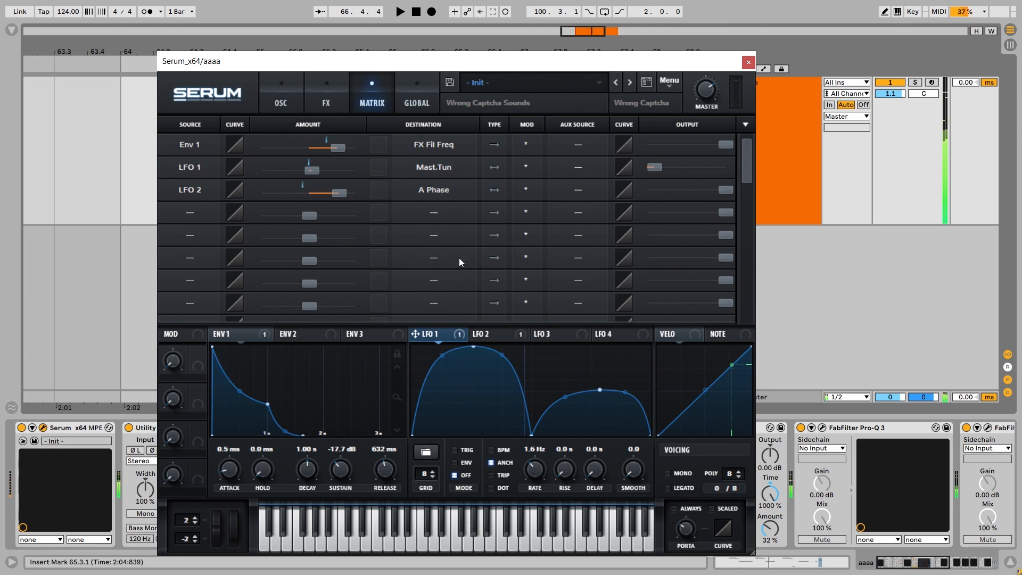
Lower the fourth step of LFO 2's stepped shape slightly and play the clip to hear oscillator A's phase modulation.
left_click(501, 335)
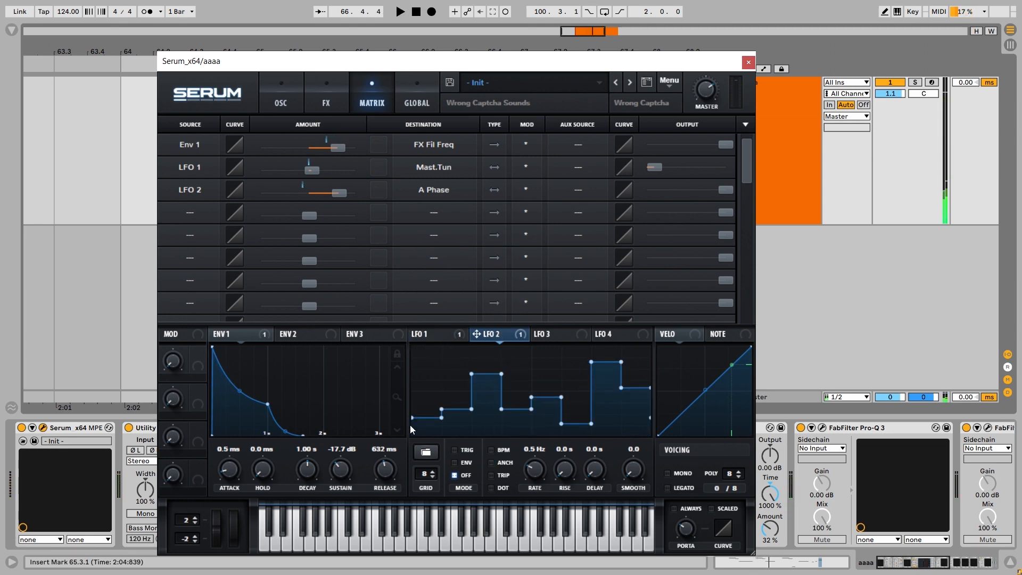
left_click_drag(515, 409, 522, 390)
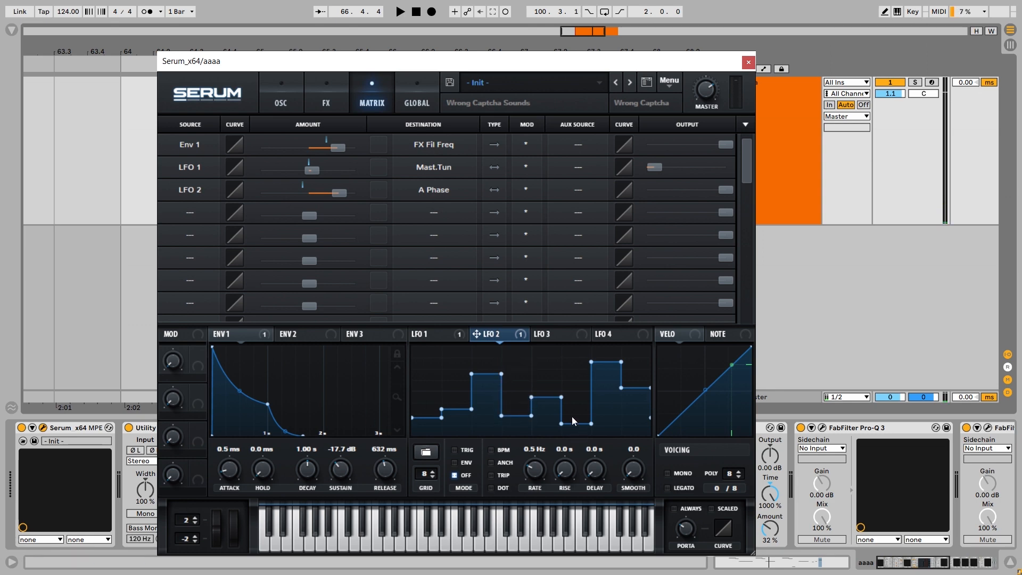
left_click(277, 92)
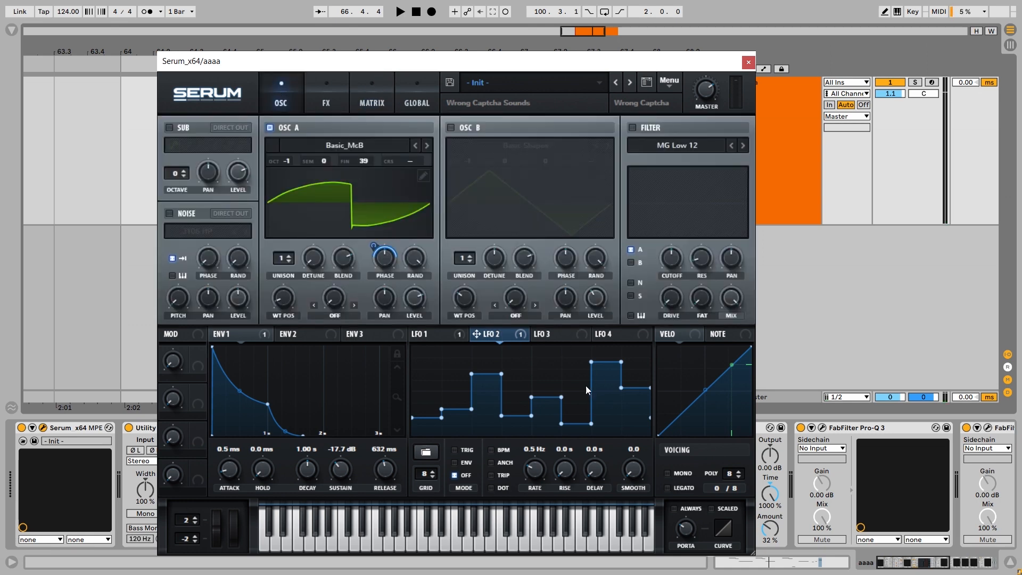
key("space")
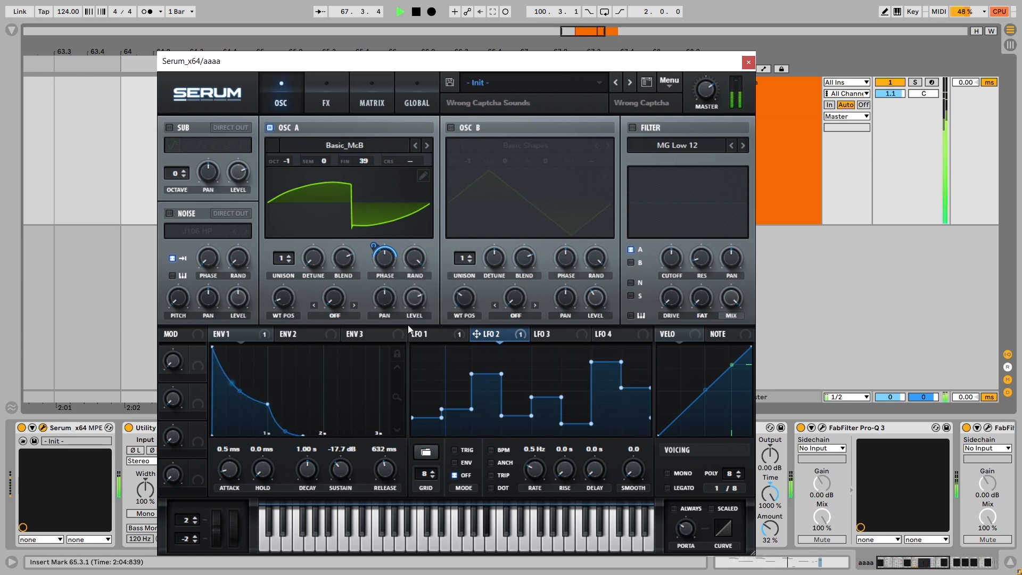
key("space")
Compare the shapes and rates of LFO 1 and LFO 2, ending on LFO 1.
left_click(450, 334)
left_click(495, 335)
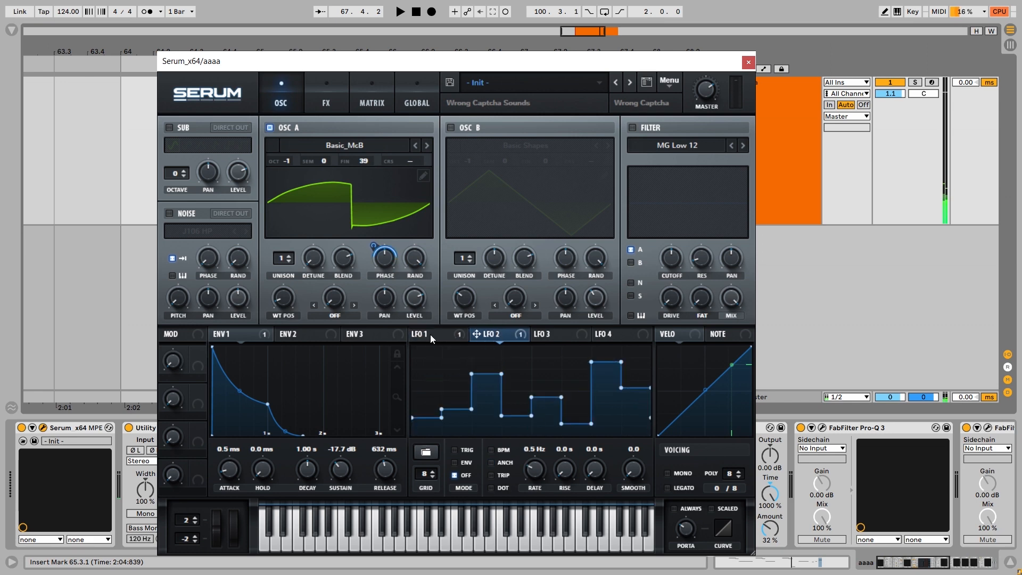
left_click(430, 334)
left_click(490, 335)
left_click(441, 337)
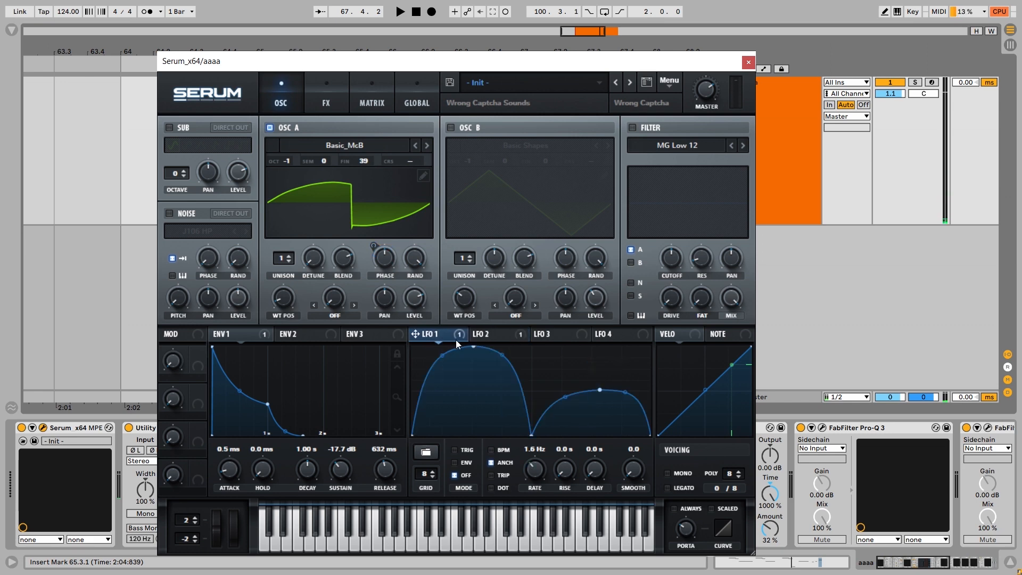
Bypass the LFO 1 master tuning and LFO 2 phase modulations in the matrix and play the clip without them.
left_click(377, 91)
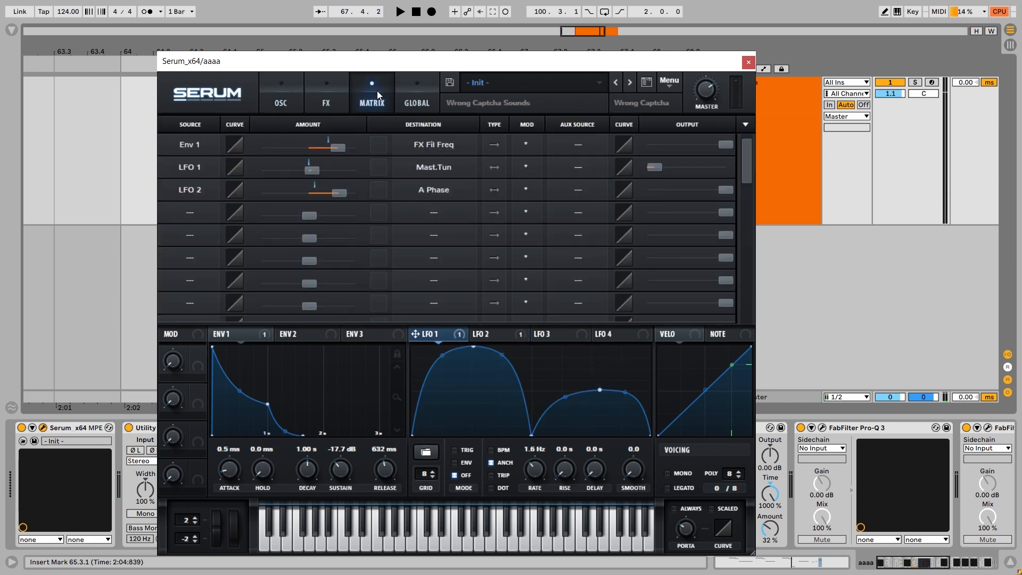
left_click(526, 165)
left_click(531, 192)
key("space")
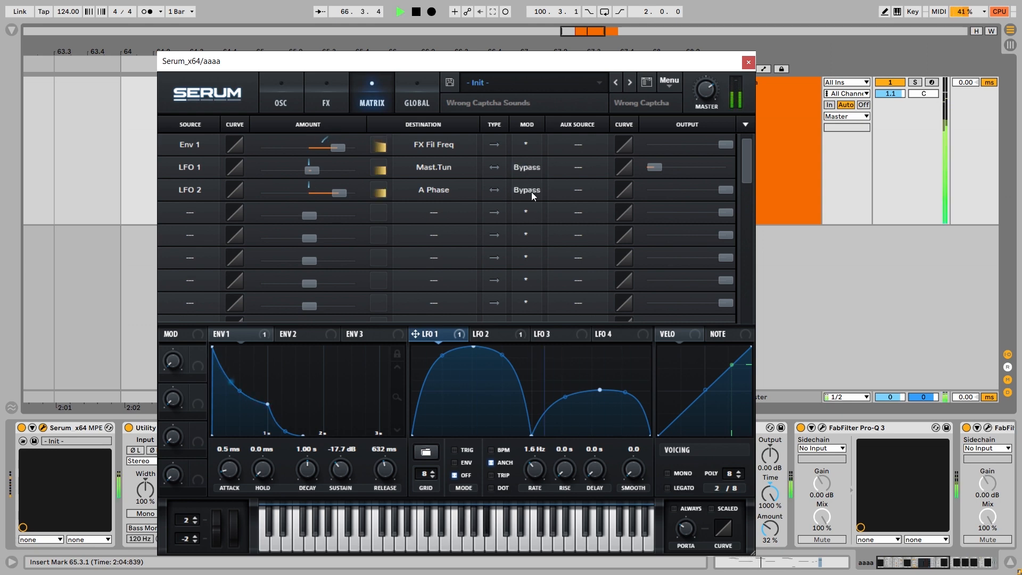
key("space")
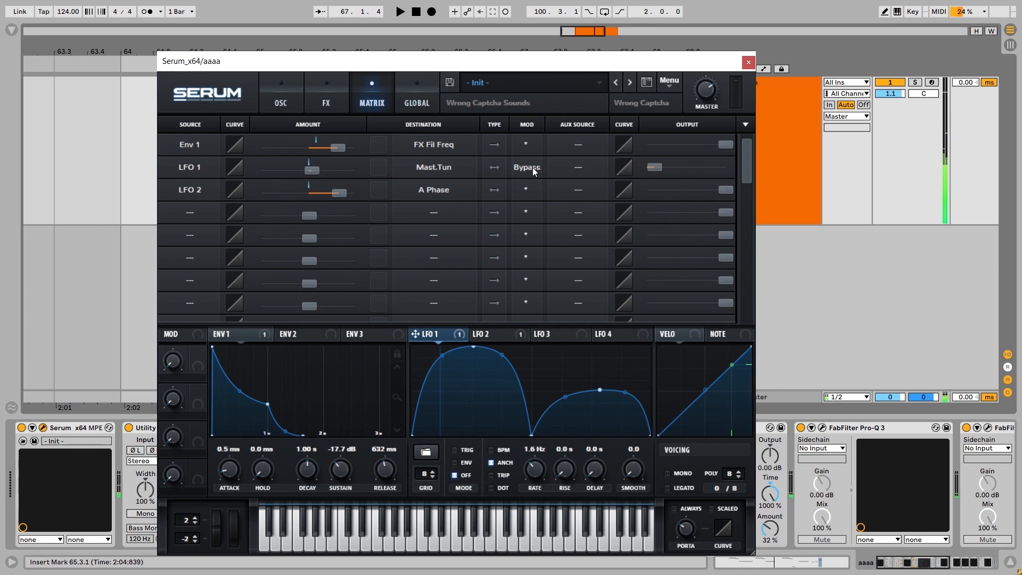
Re-enable the LFO 1 and LFO 2 modulations in the matrix and play the clip with them active.
left_click(532, 167)
left_click(531, 187)
key("space")
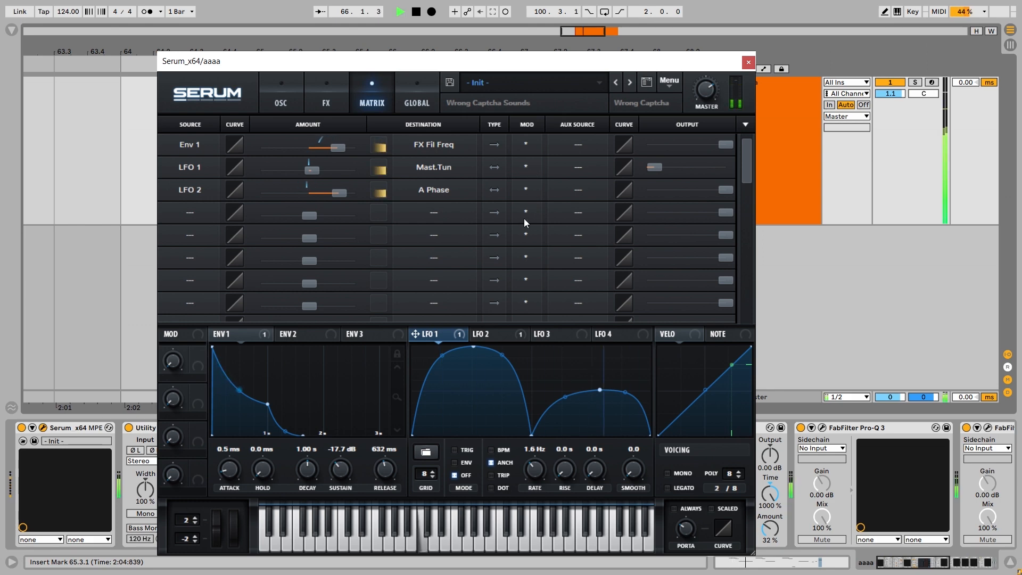
key("space")
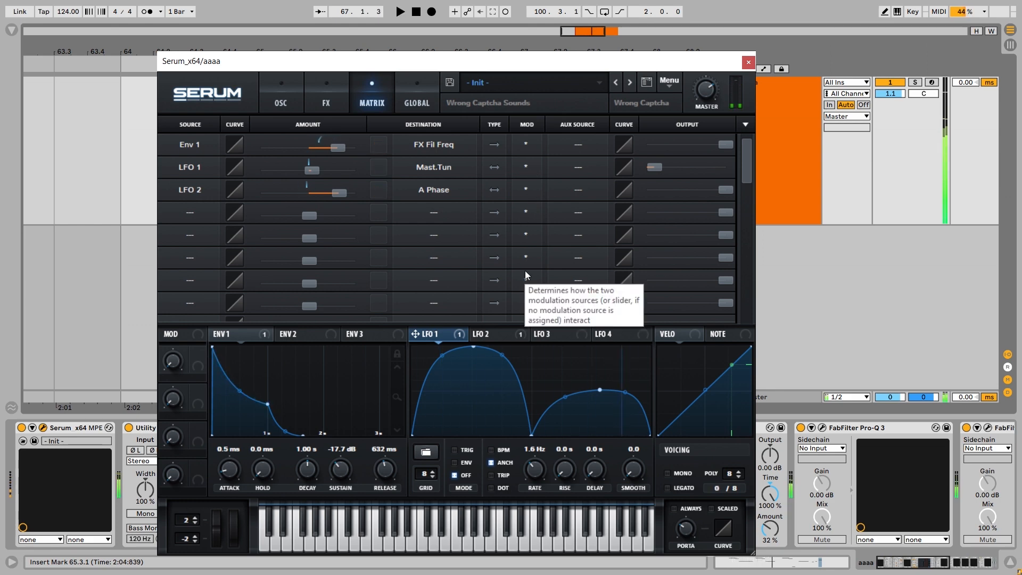
Show Serum's effects, play the clip through them, and switch the flanger off and back on.
left_click(326, 100)
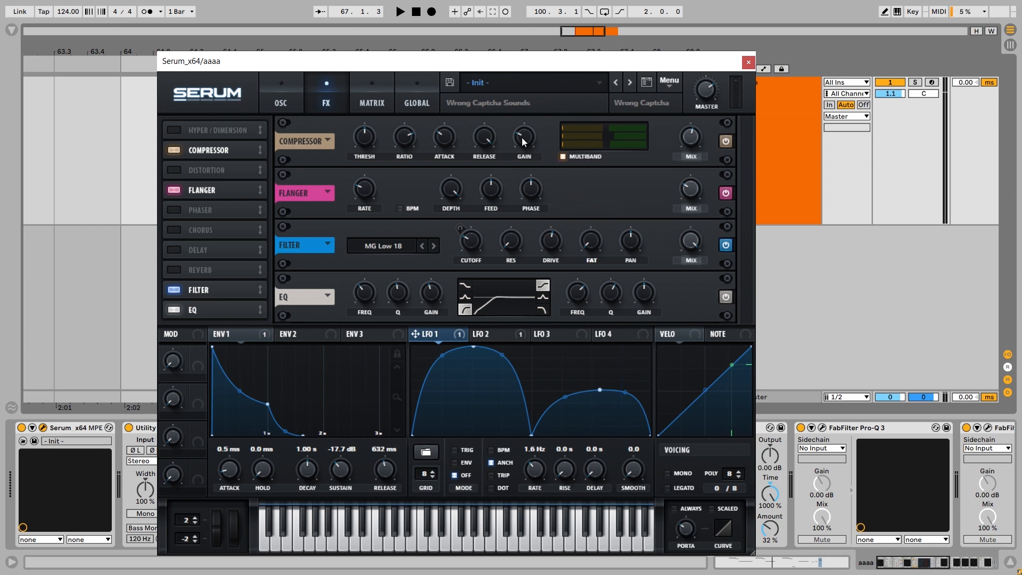
key("space")
key("space")
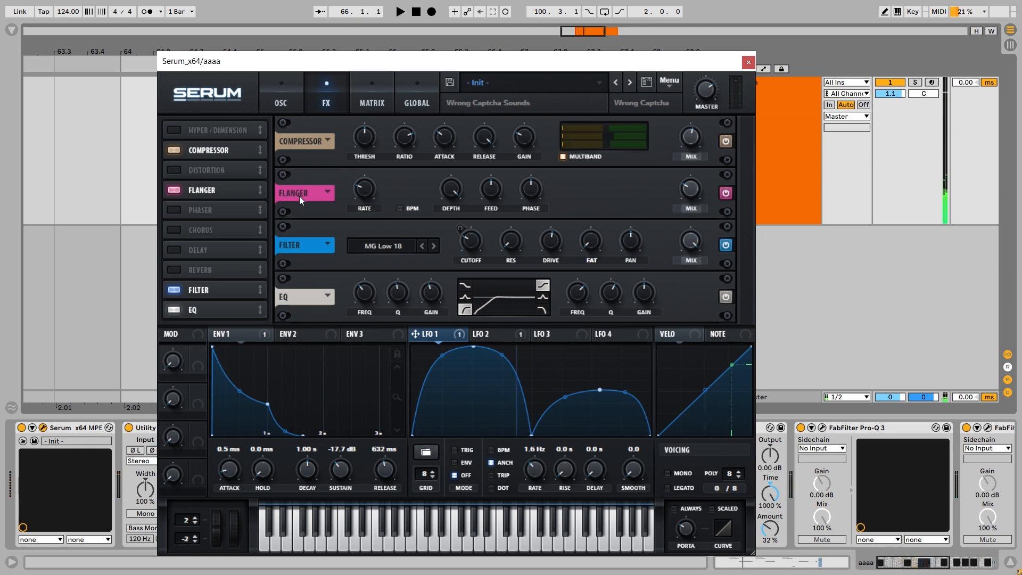
left_click(726, 195)
left_click(726, 194)
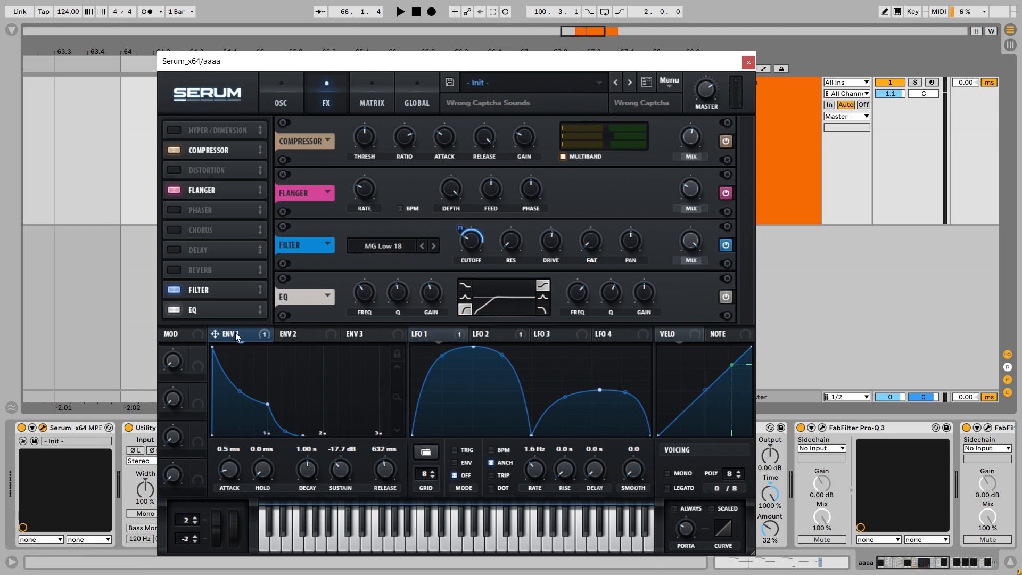
Play the clip with the effects filter switched off and back on, and listen to the filter's drive.
key("space")
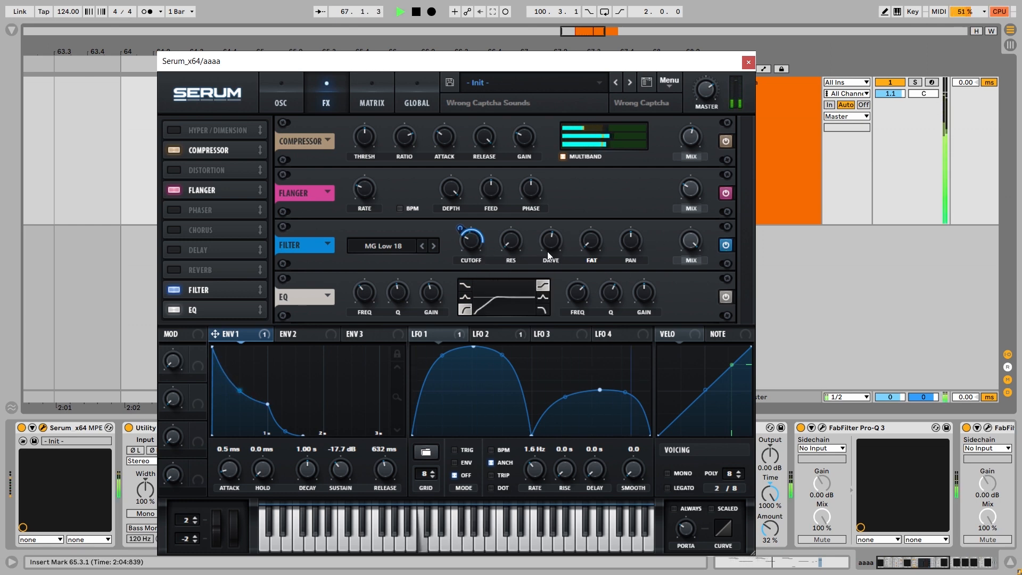
left_click(728, 245)
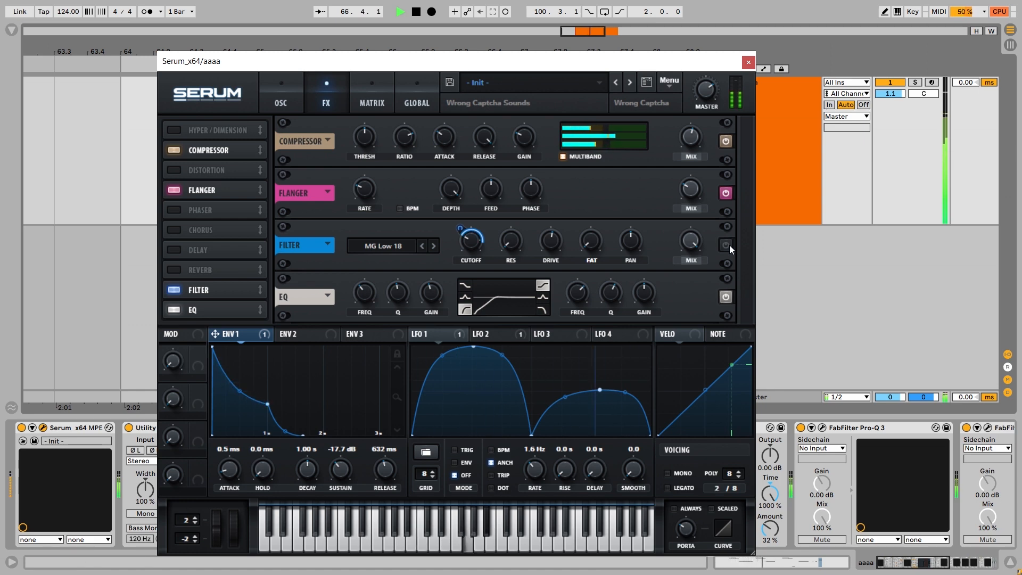
left_click(727, 244)
key("space")
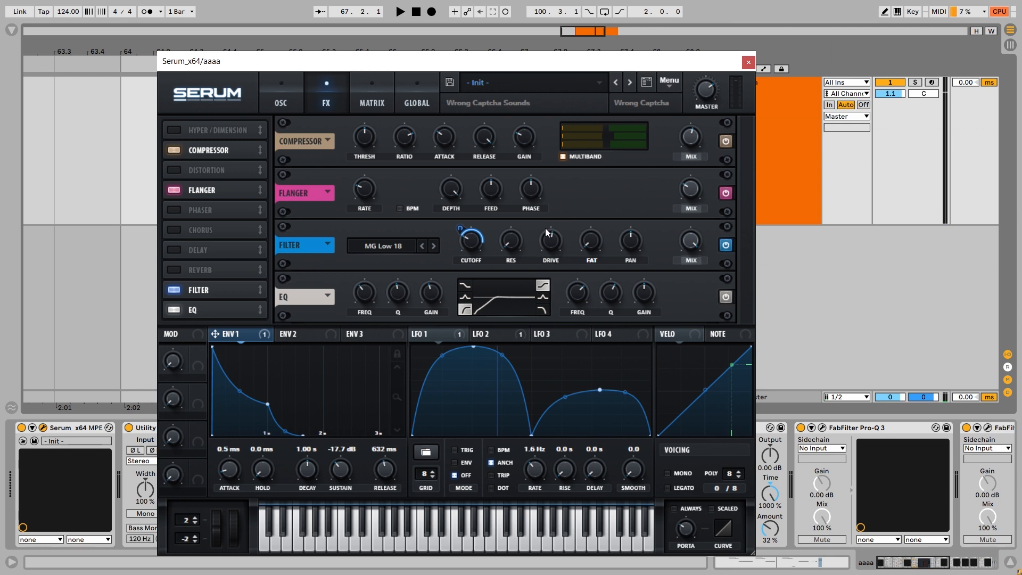
key("space")
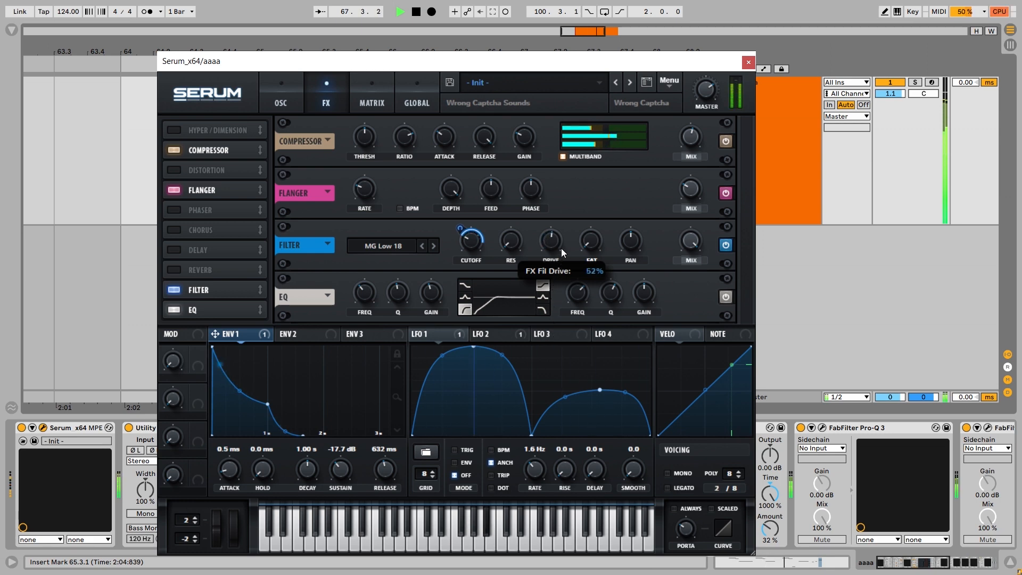
key("space")
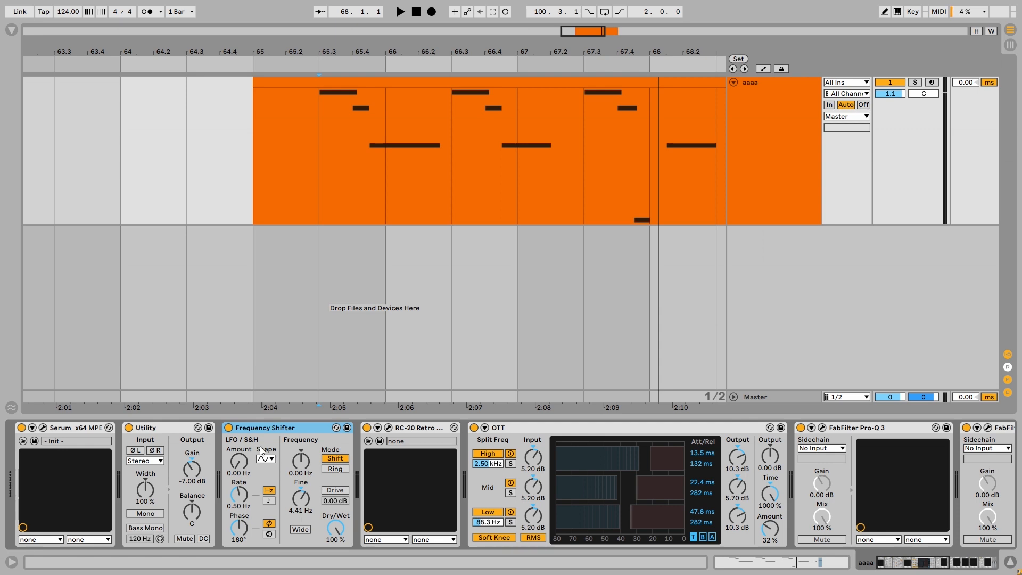
Compare the clip's sound with the Frequency Shifter device switched off and back on.
left_click(228, 428)
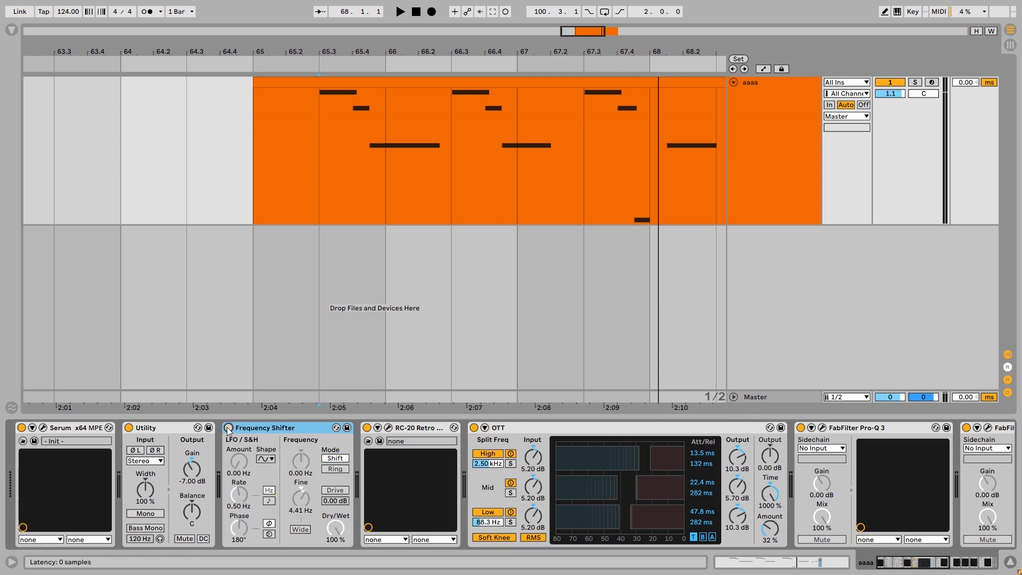
key("space")
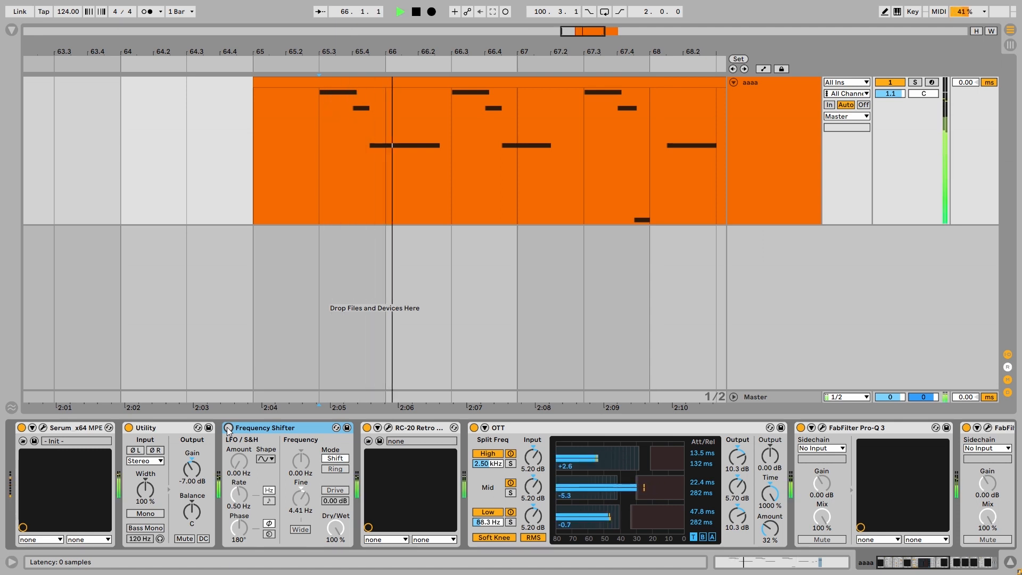
left_click(228, 428)
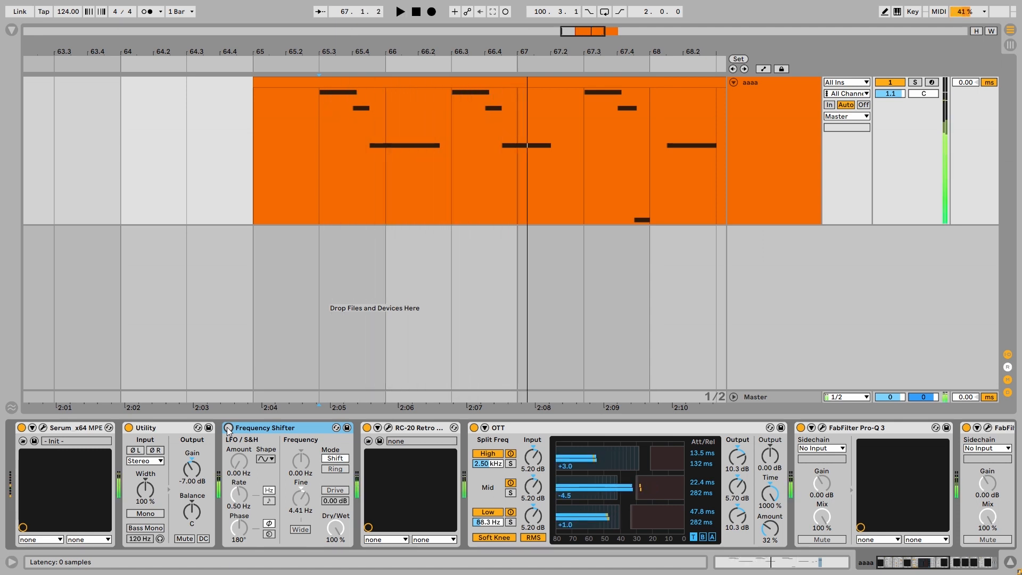
key("space")
key("space")
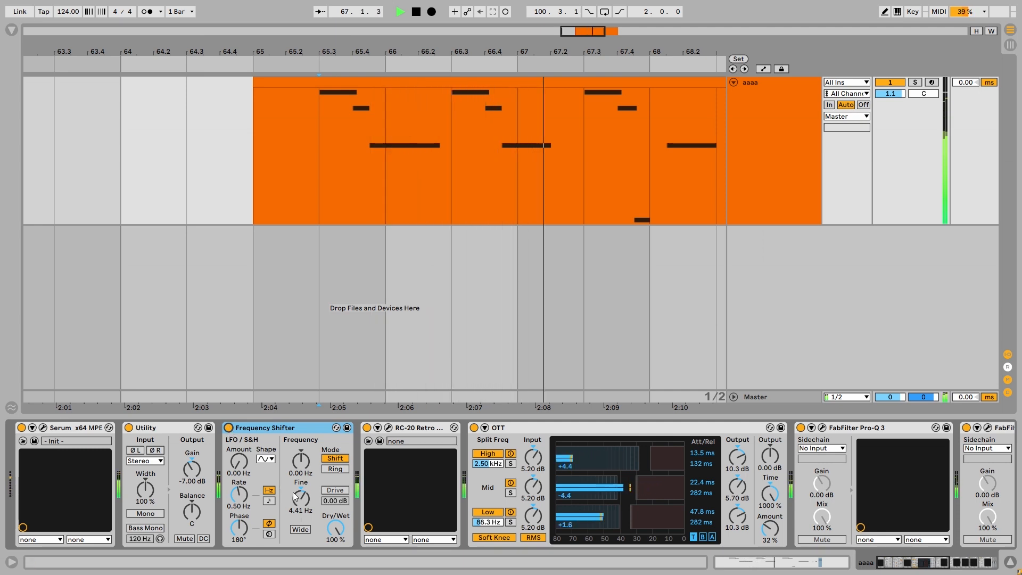
key("space")
Try raising the Frequency Shifter's fine frequency to about 44.6 Hz during playback, and undo the change.
left_click_drag(308, 497, 308, 476)
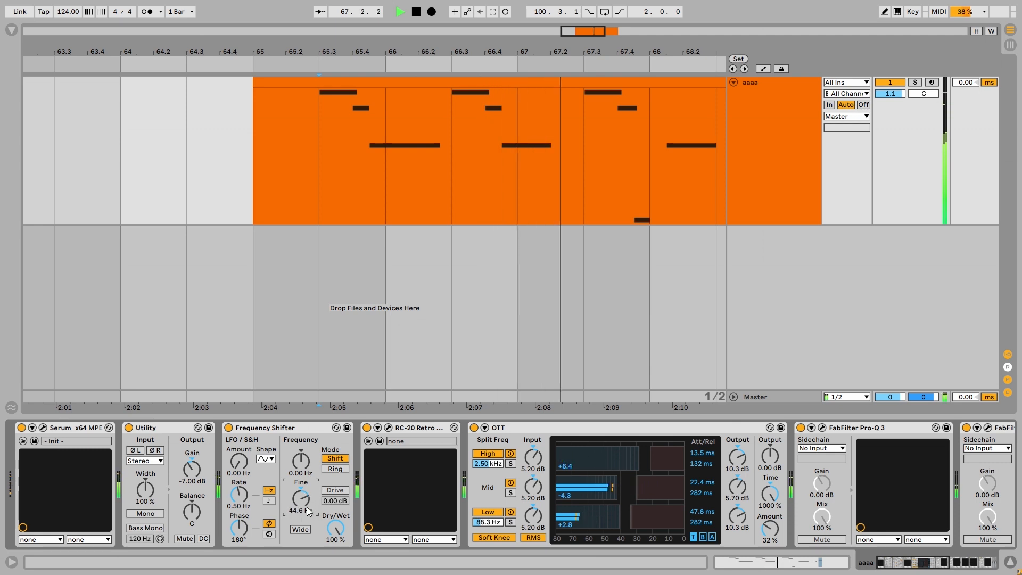
key("space")
key("ctrl+z")
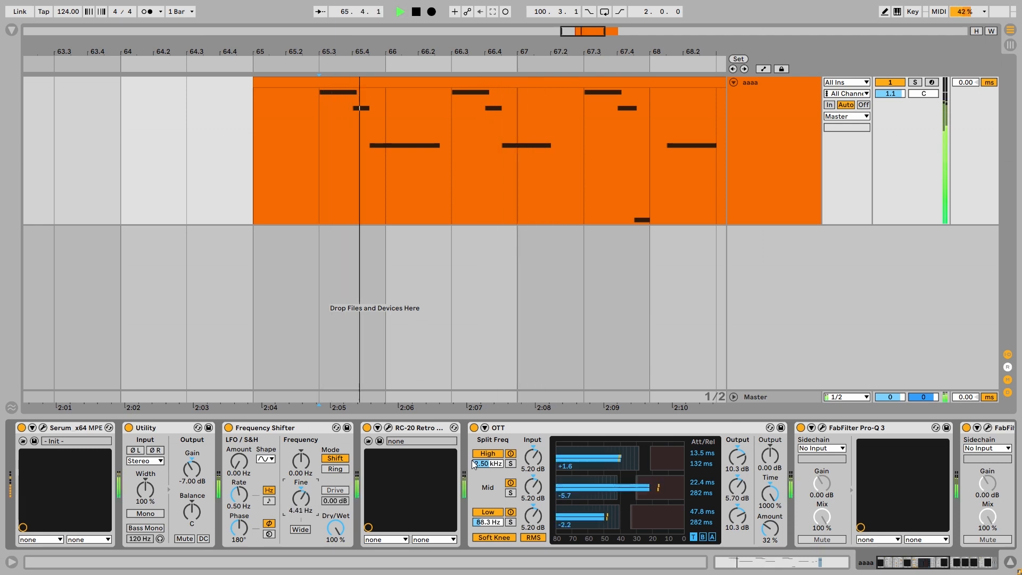
Open RC-20 Retro Color, raise its magnitude slightly, and play the clip through it.
key("space")
left_click(430, 428)
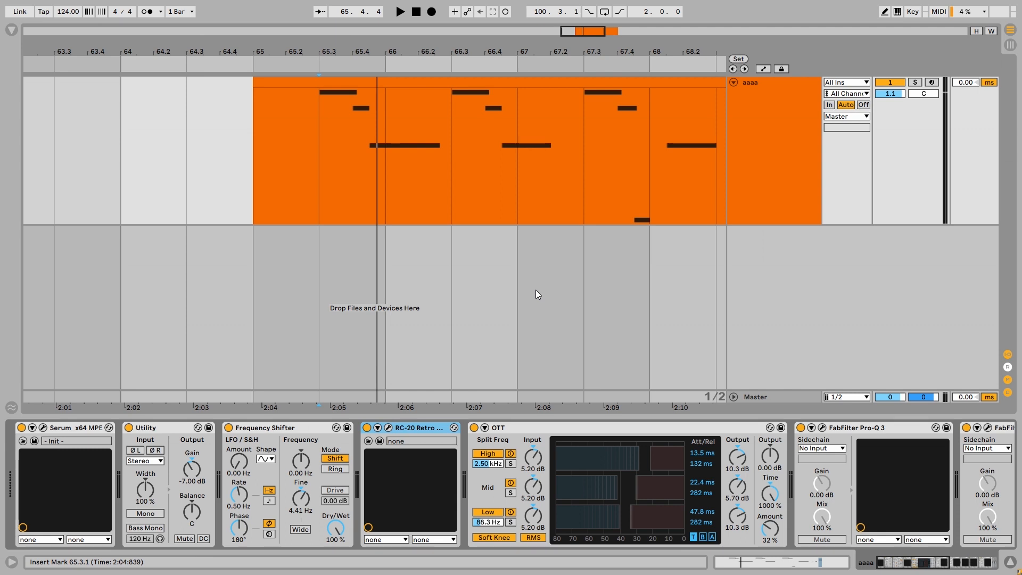
left_click(389, 428)
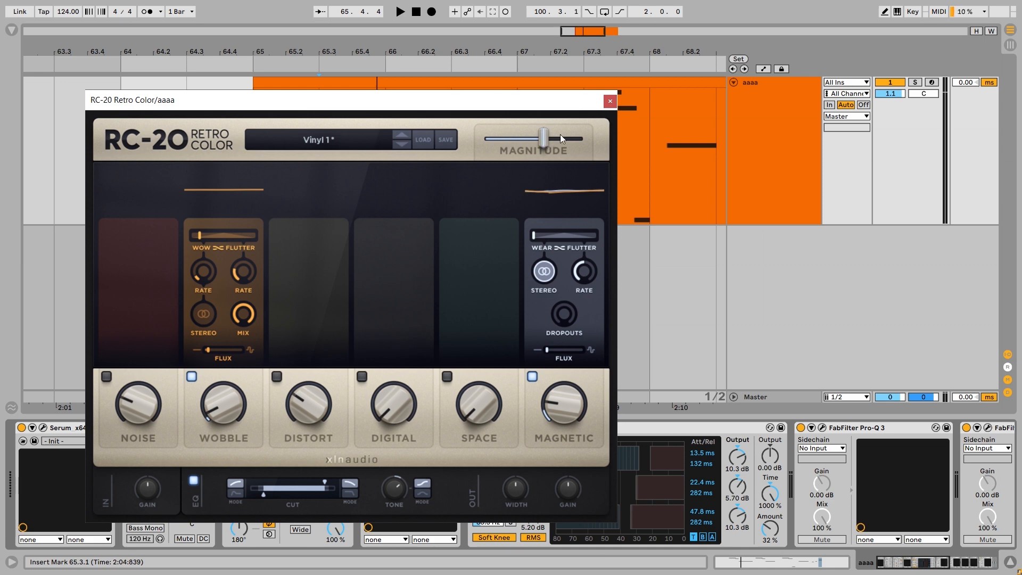
mouse_move(544, 137)
left_mouse_down()
mouse_move(584, 141)
mouse_move(548, 136)
left_mouse_up()
key("space")
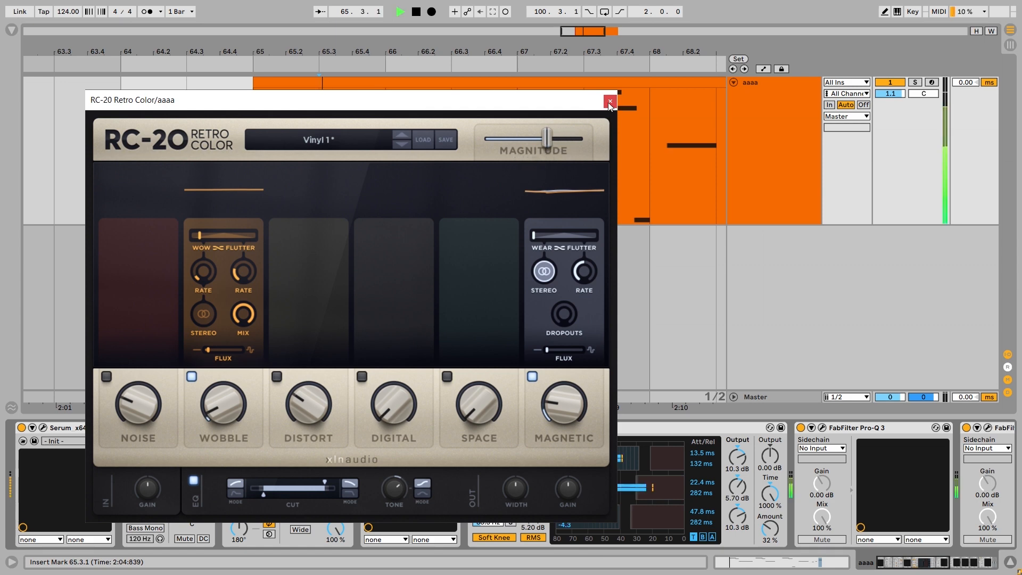
left_click_drag(573, 104, 954, 30)
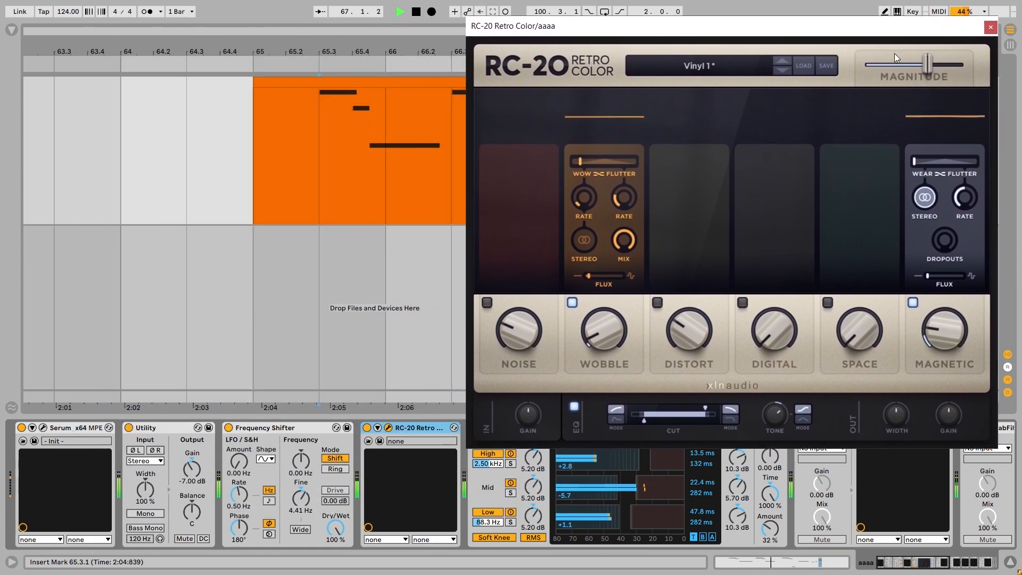
Compare the clip's sound with RC-20 Retro Color switched off and back on, and close the plug-in window.
key("space")
left_click(366, 428)
key("space")
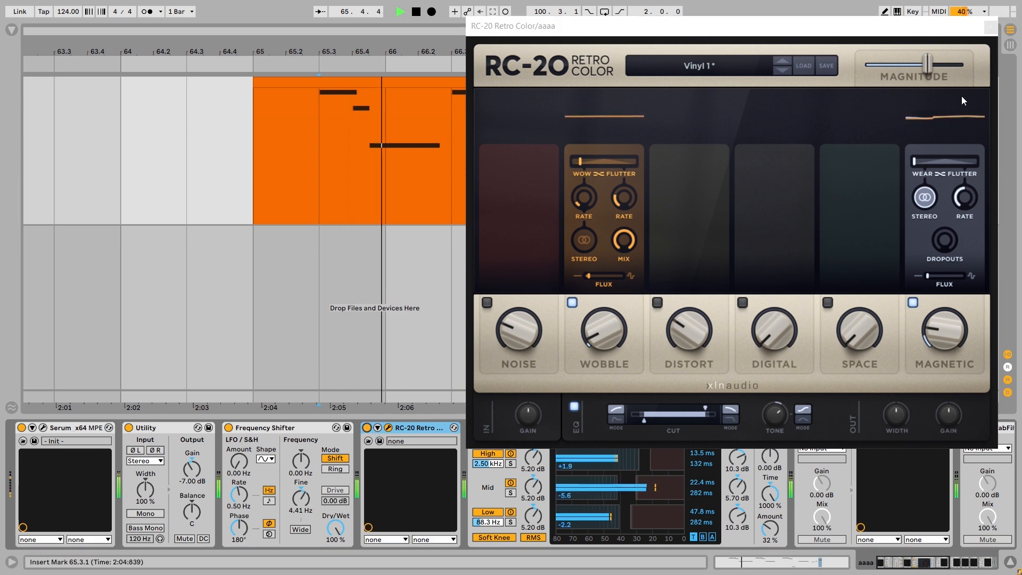
left_click(988, 28)
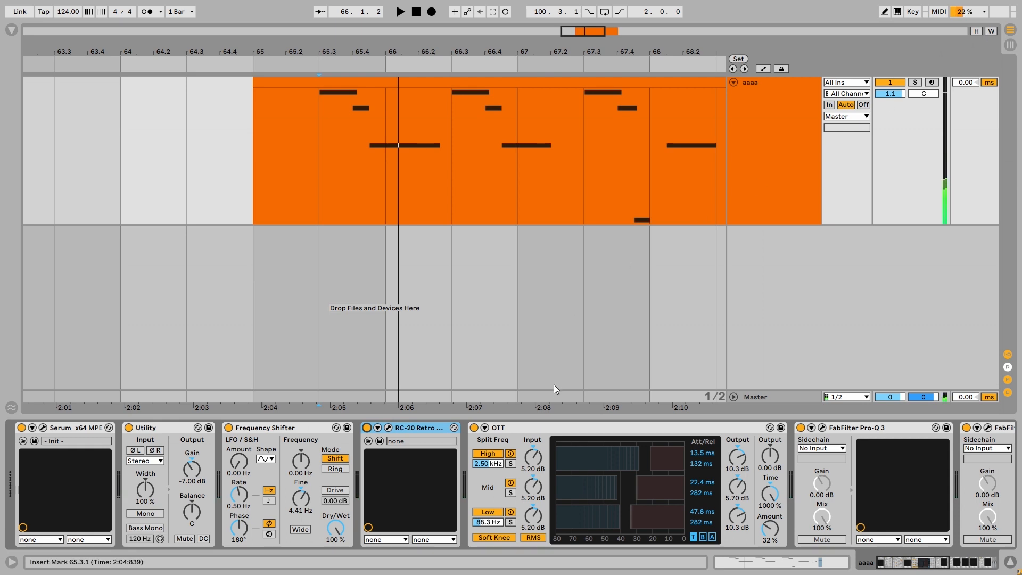
Compare the clip's sound with the OTT device switched off and back on.
scroll(573, 439, "right", 3)
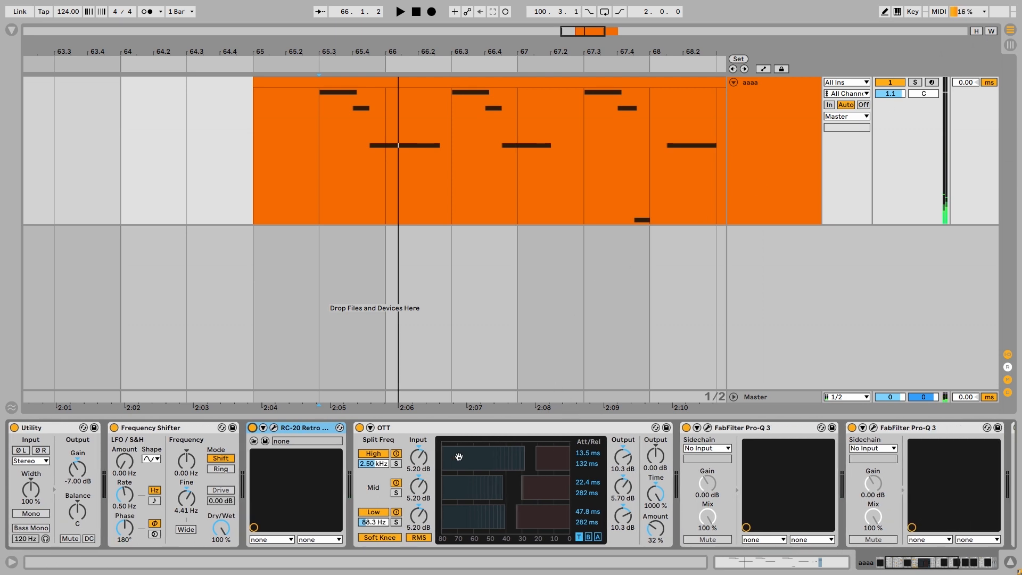
left_click(453, 433)
left_click(360, 428)
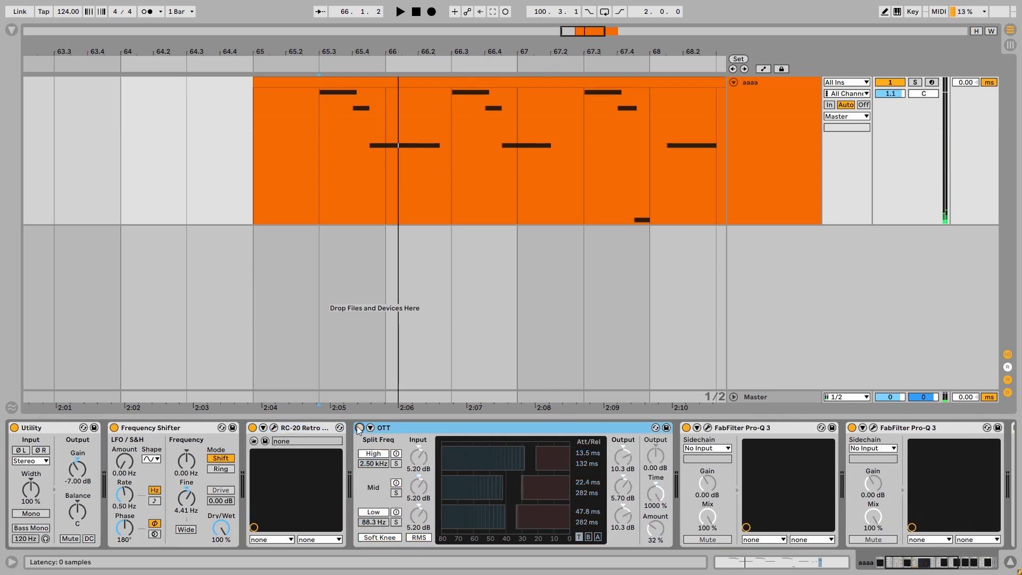
key("space")
key("space")
left_click(360, 428)
key("space")
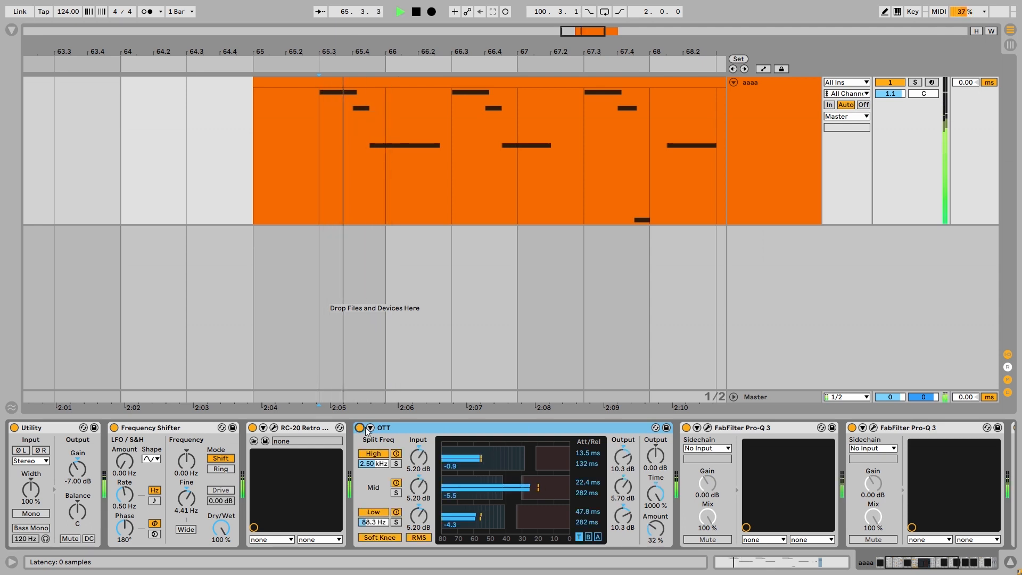
key("space")
Open the first FabFilter Pro-Q 3 after OTT, and compare the clip's sound with the EQ bypassed and active.
scroll(470, 427, "right", 6)
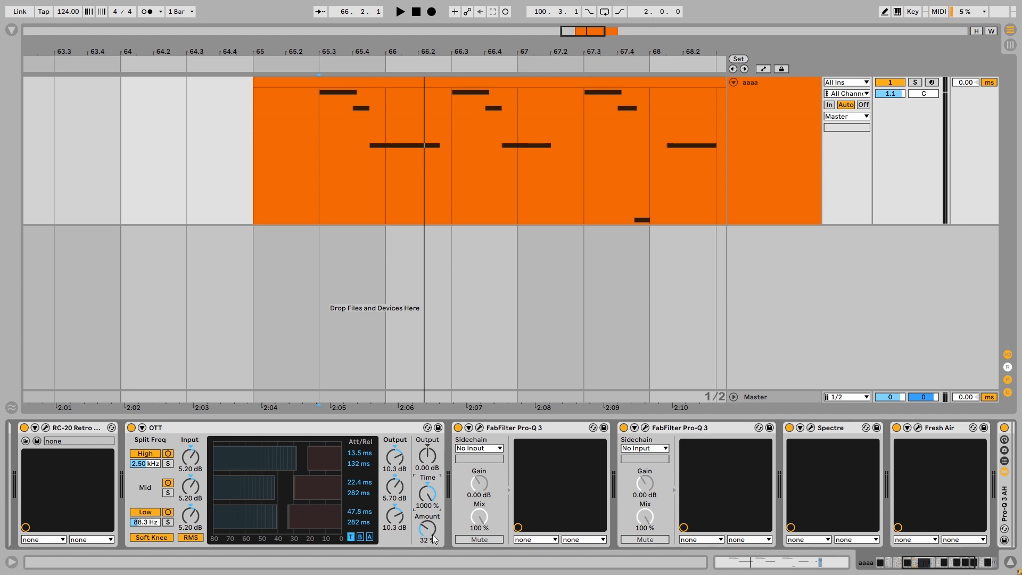
left_click(480, 428)
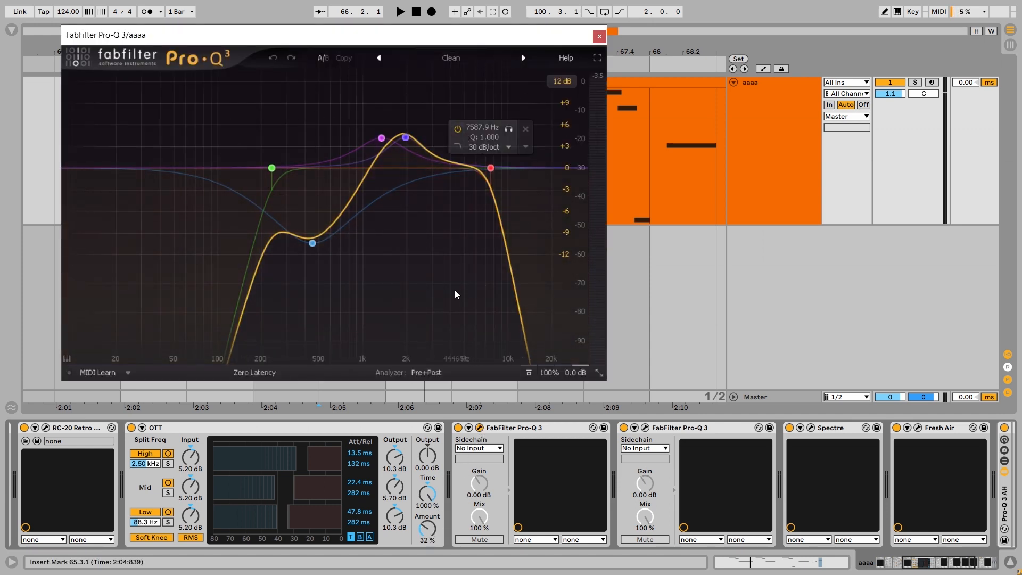
left_click(530, 371)
key("space")
key("space")
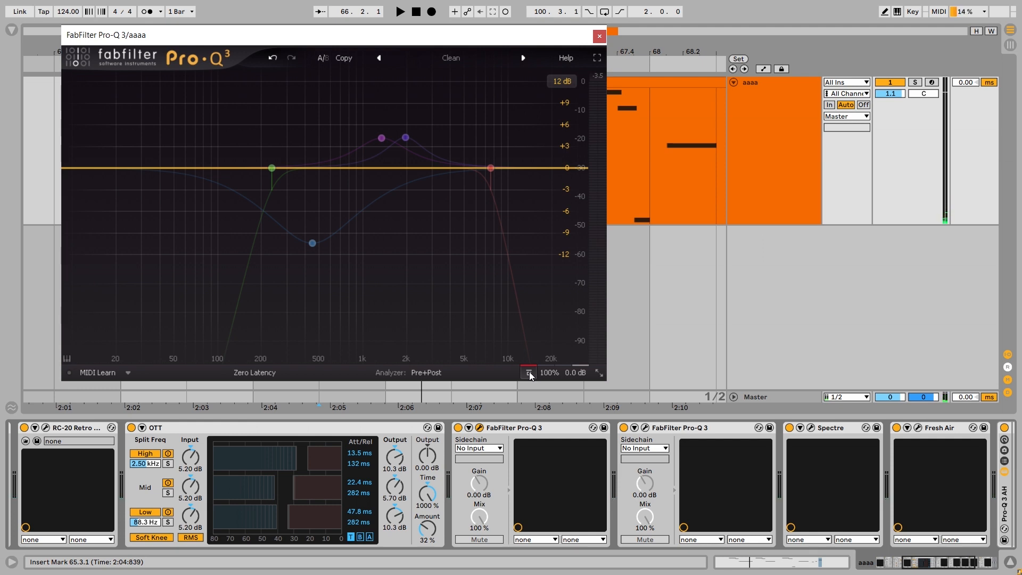
key("space")
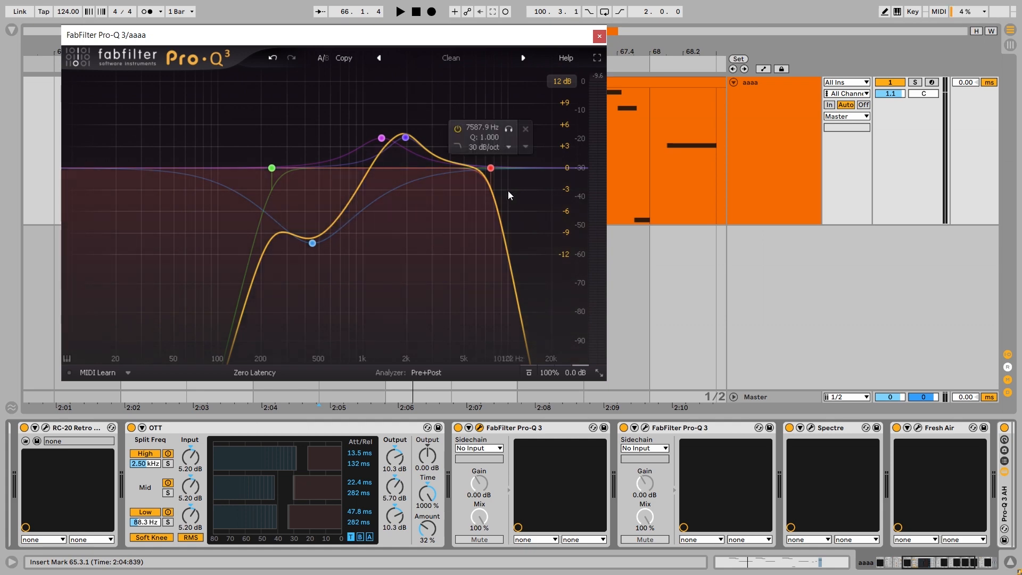
Open the second FabFilter Pro-Q 3, play the clip to audition its EQ, and close both EQ windows.
left_click(645, 429)
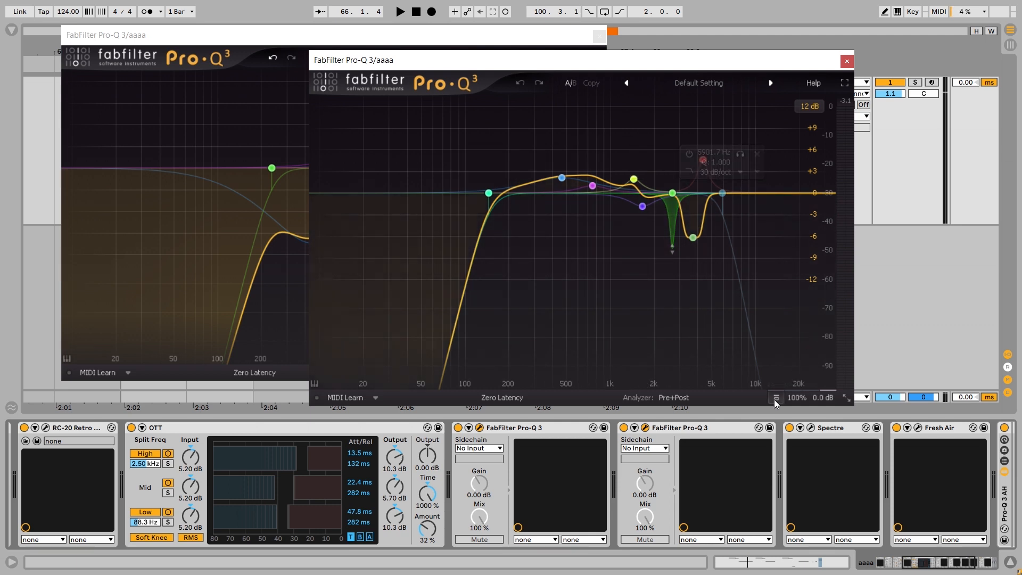
key("space")
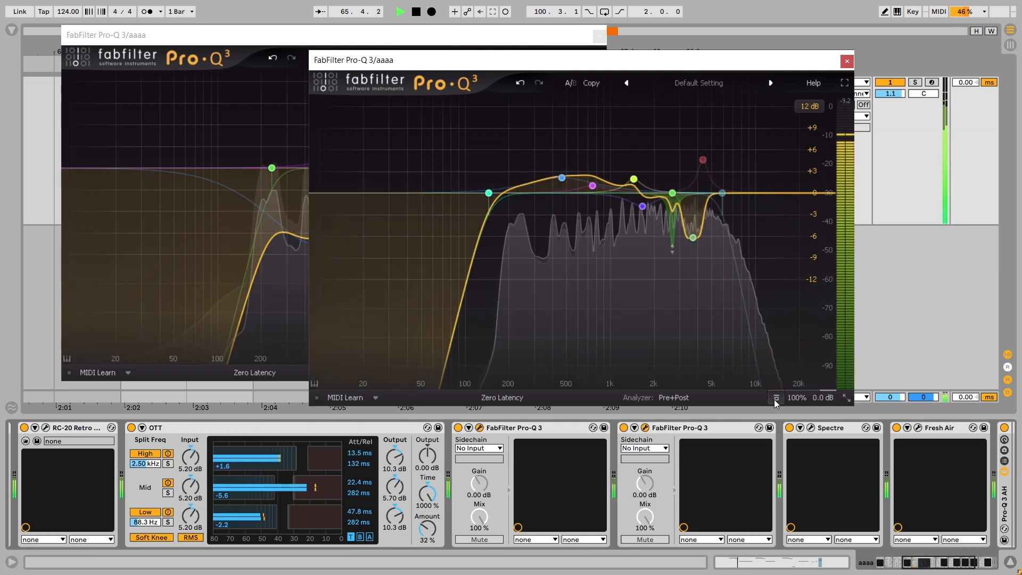
key("space")
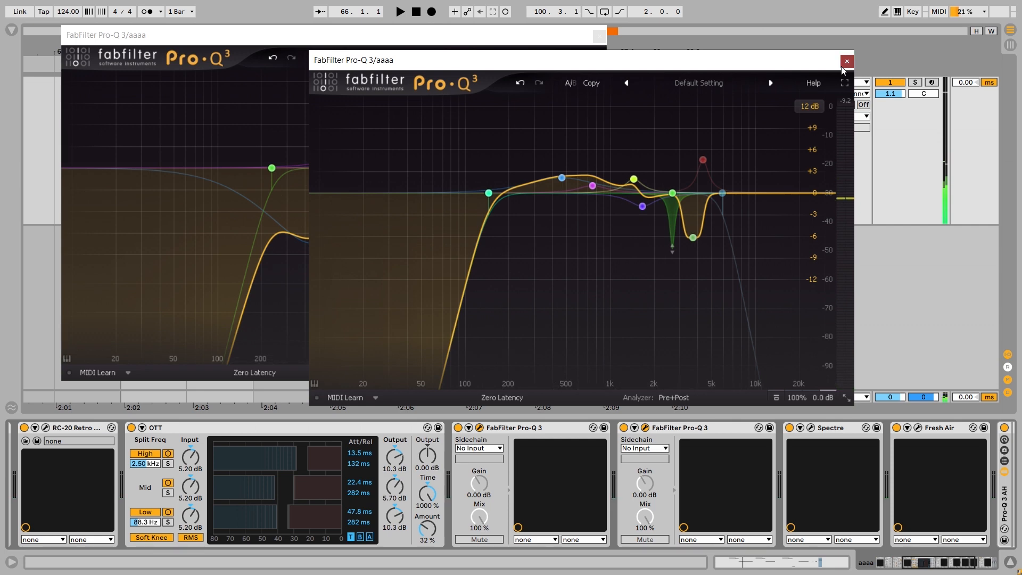
left_click(847, 60)
left_click(600, 36)
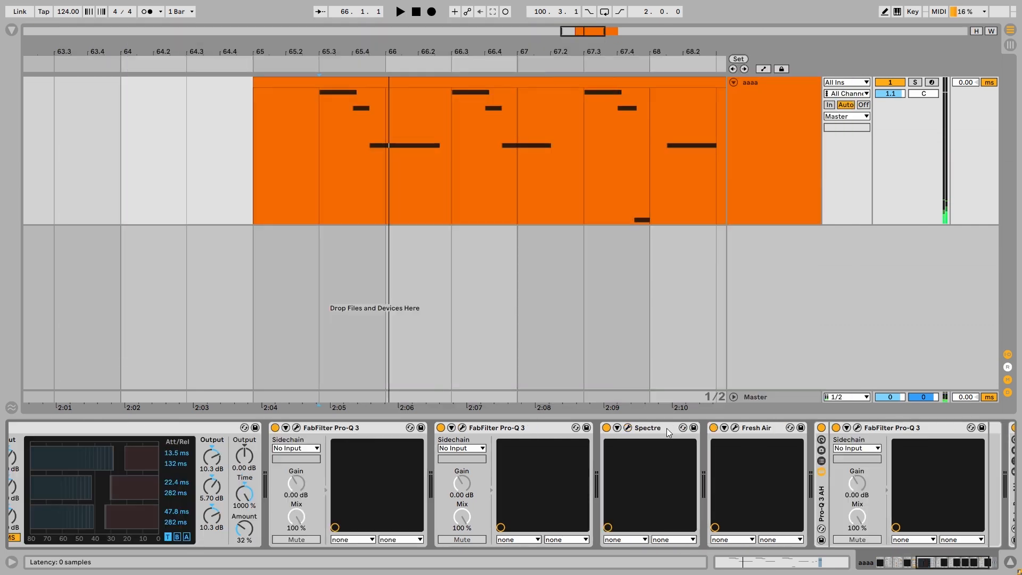
Show Spectre's settings, compare the clip's sound with Spectre switched off and back on, and close its window.
left_click(628, 428)
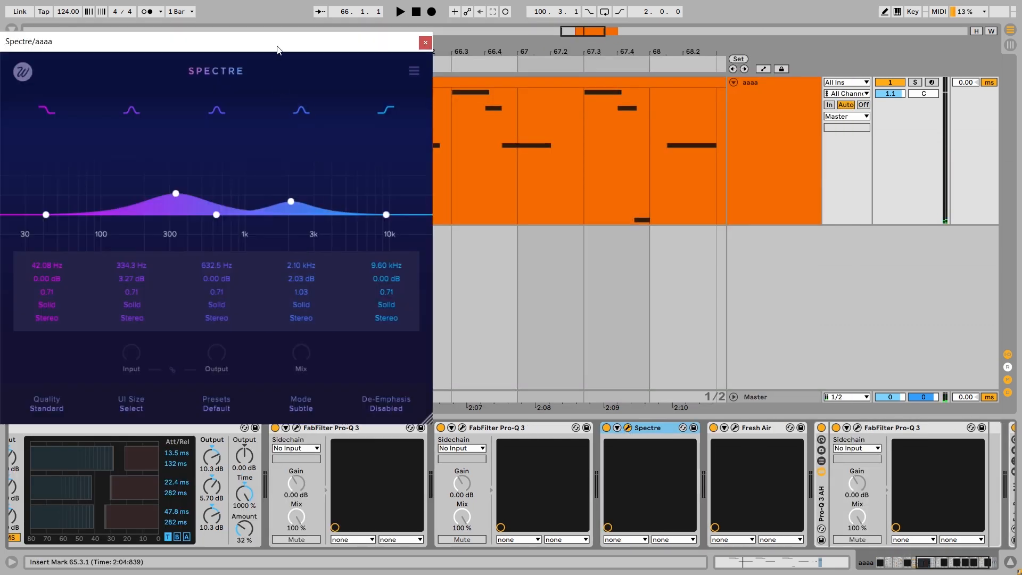
left_click_drag(282, 49, 556, 87)
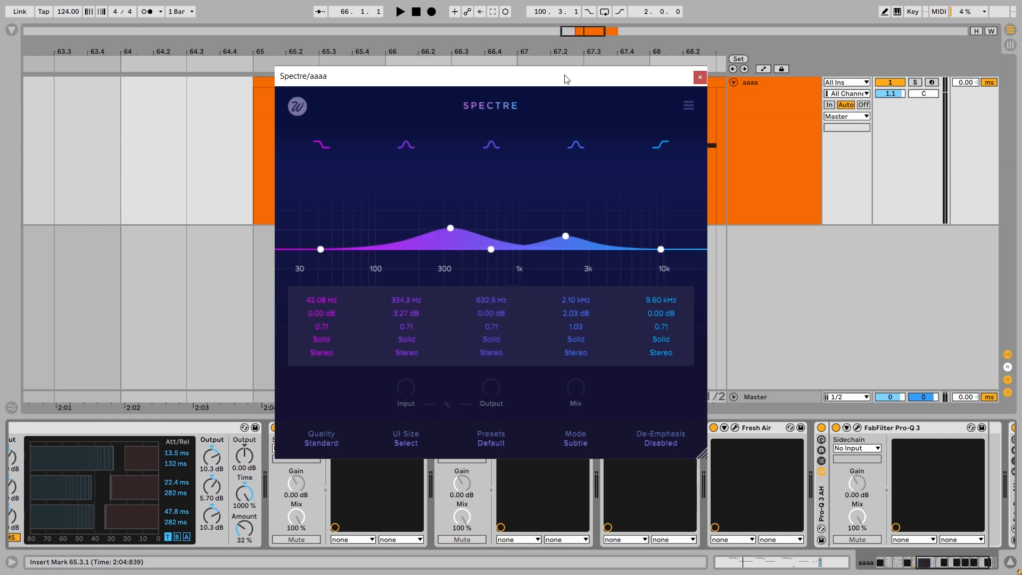
left_click_drag(568, 77, 425, 53)
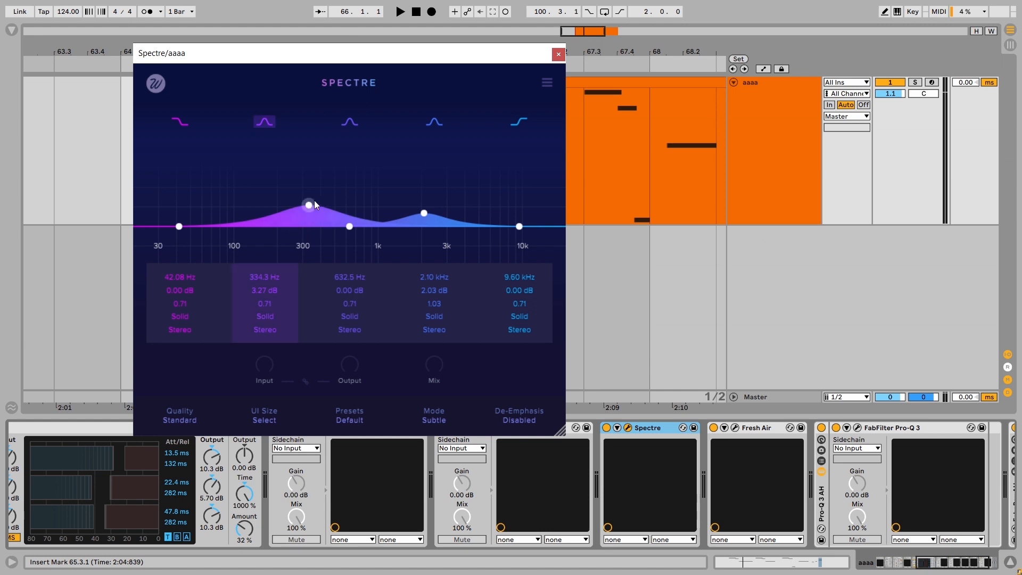
left_click(606, 428)
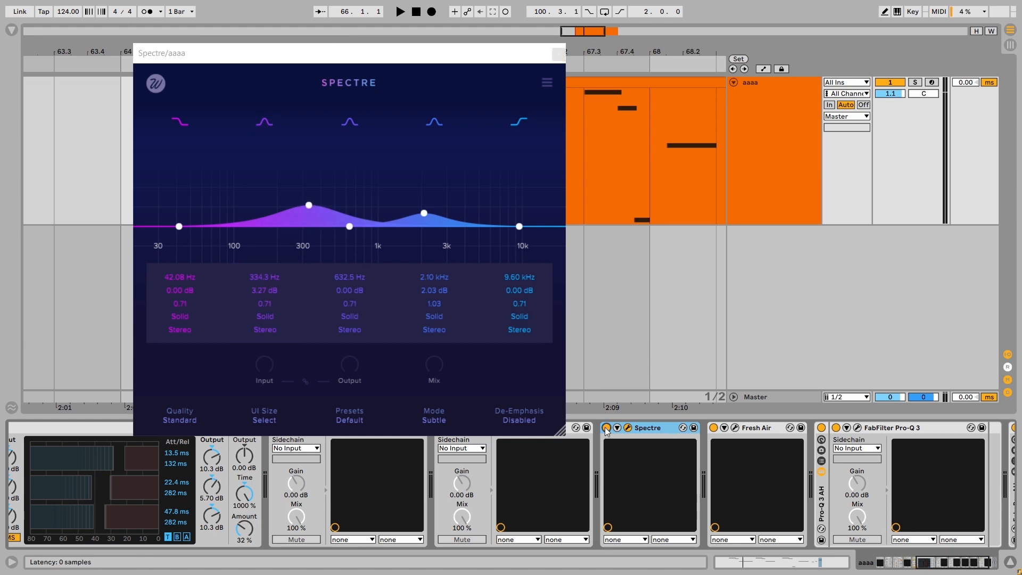
key("space")
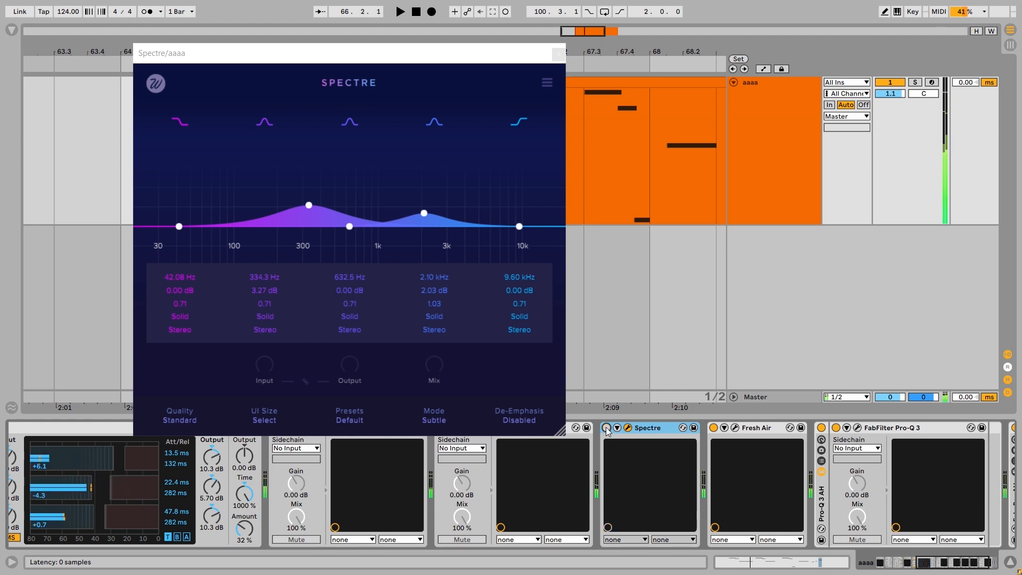
key("space")
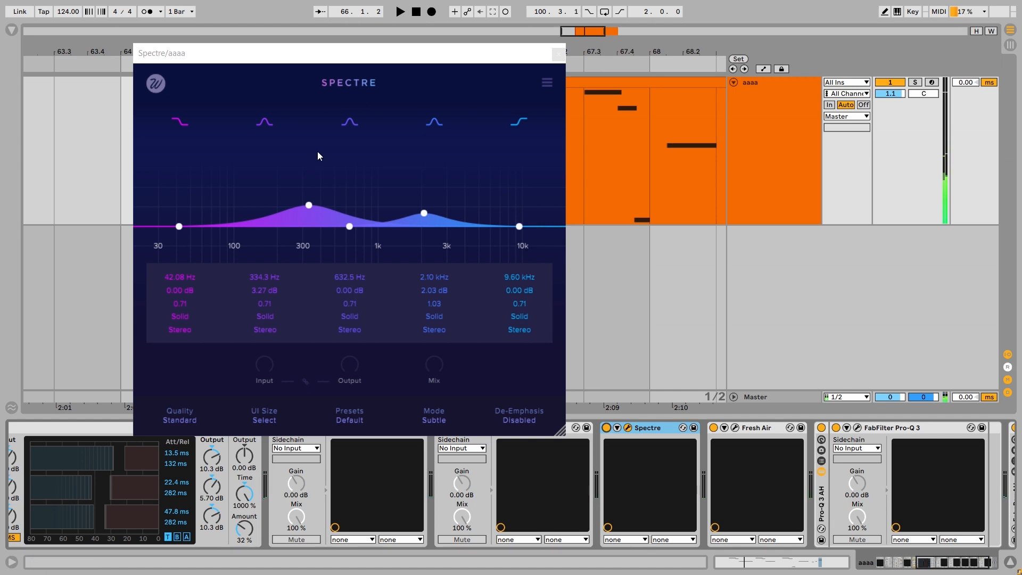
left_click(557, 54)
Show Fresh Air's linked controls, compare the clip's sound with its processing bypassed and active, and close its window.
left_click(695, 427)
left_click_drag(541, 182, 490, 53)
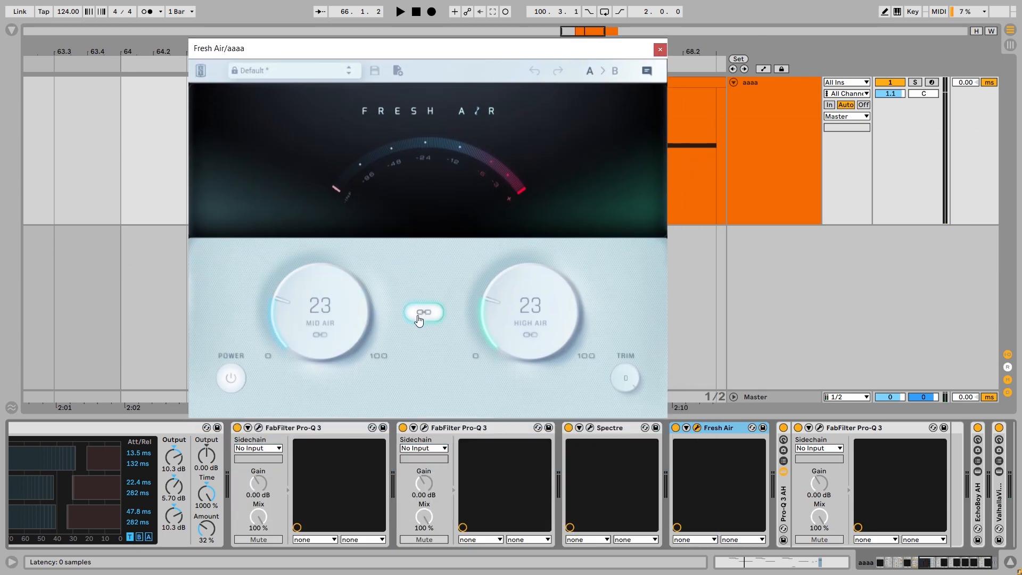
left_click_drag(530, 298, 509, 290)
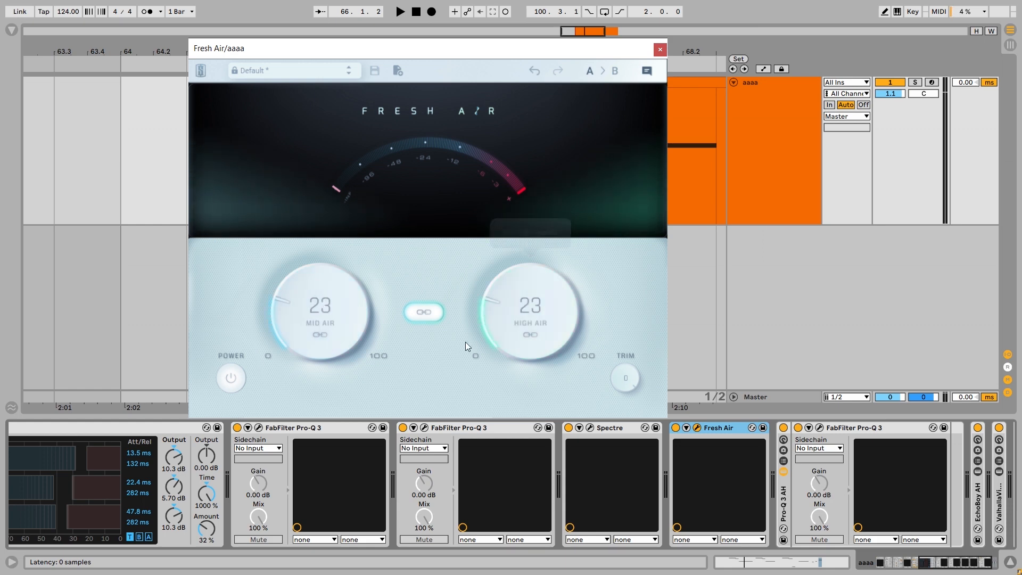
left_click(230, 378)
key("space")
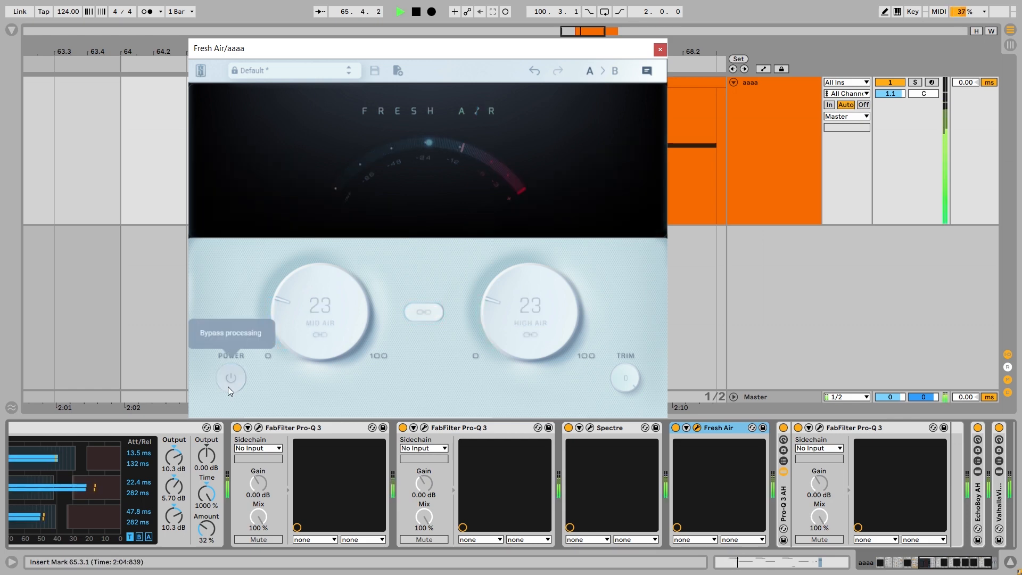
left_click(229, 387)
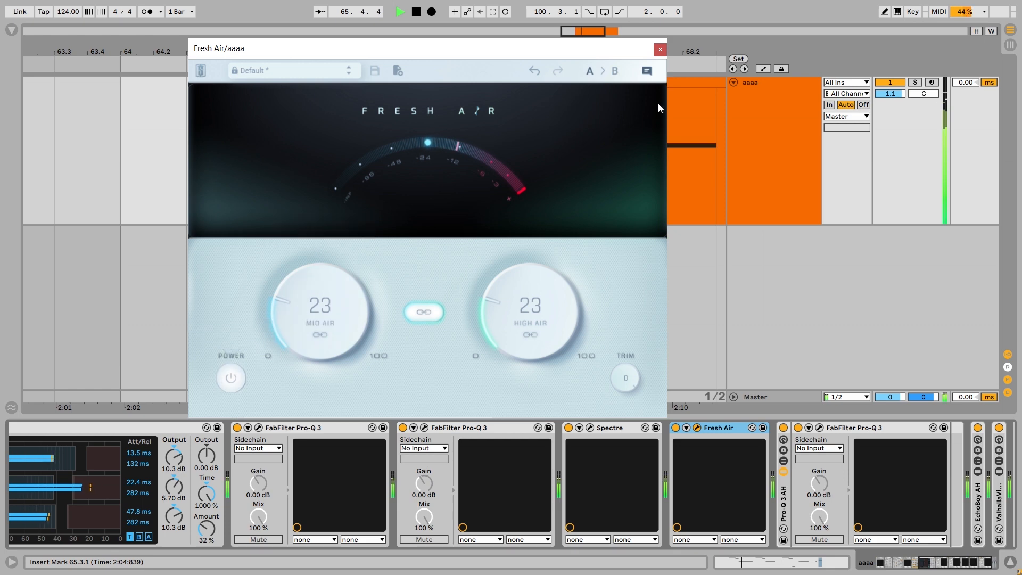
left_click(661, 50)
Open the FabFilter Pro-Q 3 after Fresh Air, and compare the clip's sound with its three dynamic cuts bypassed and active.
scroll(711, 456, "right", 2)
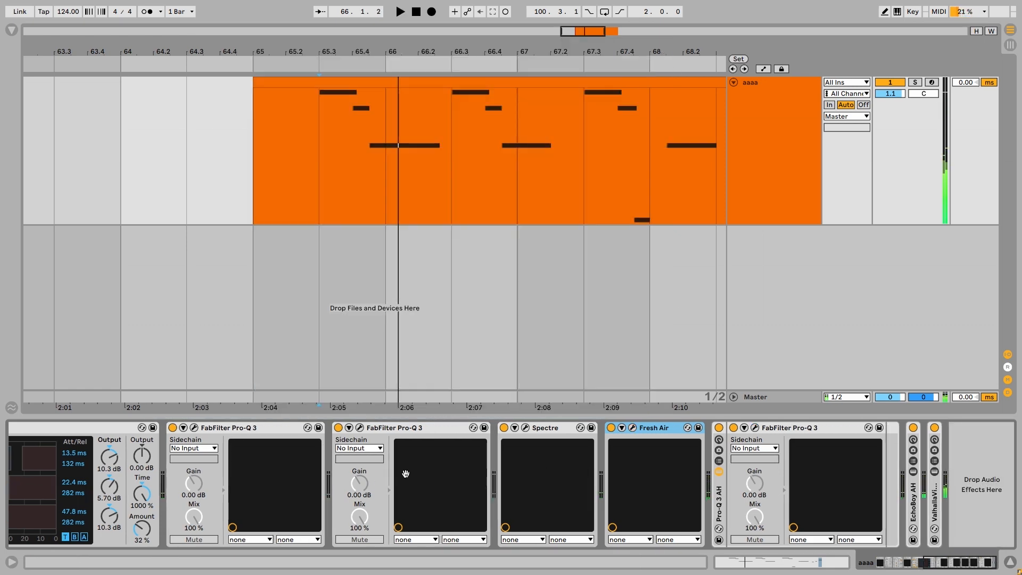
left_click(756, 428)
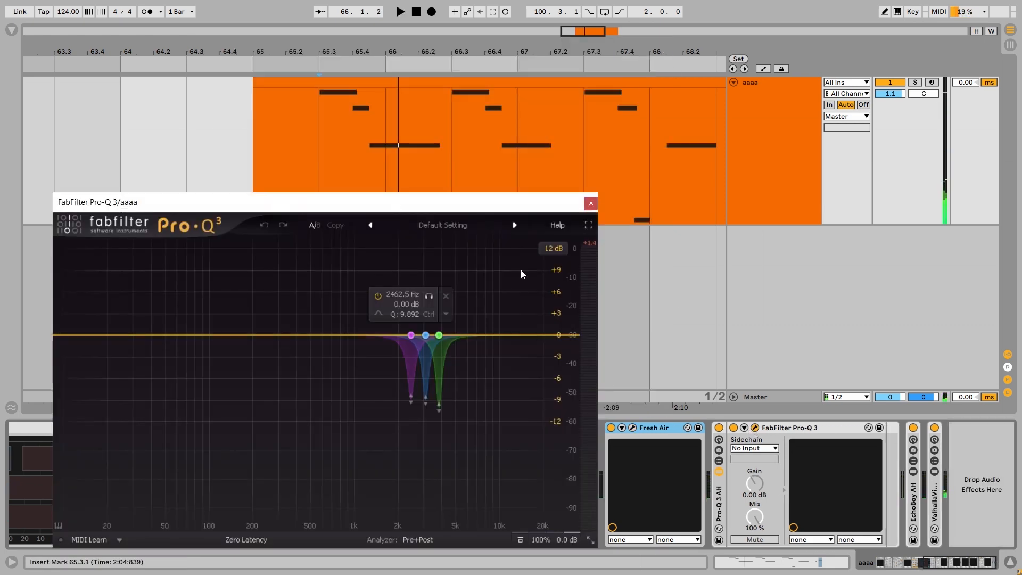
left_click(524, 544)
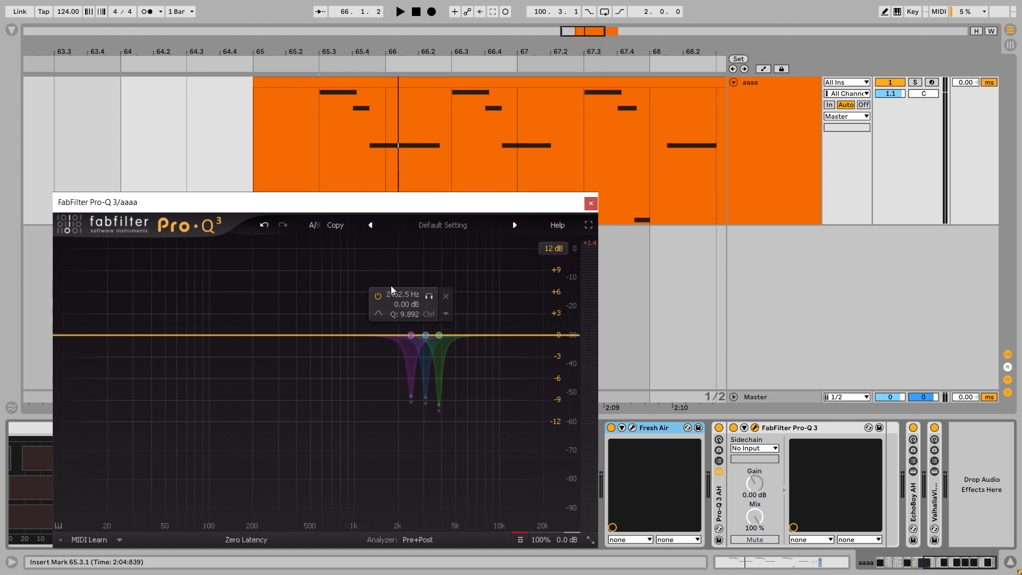
key("space")
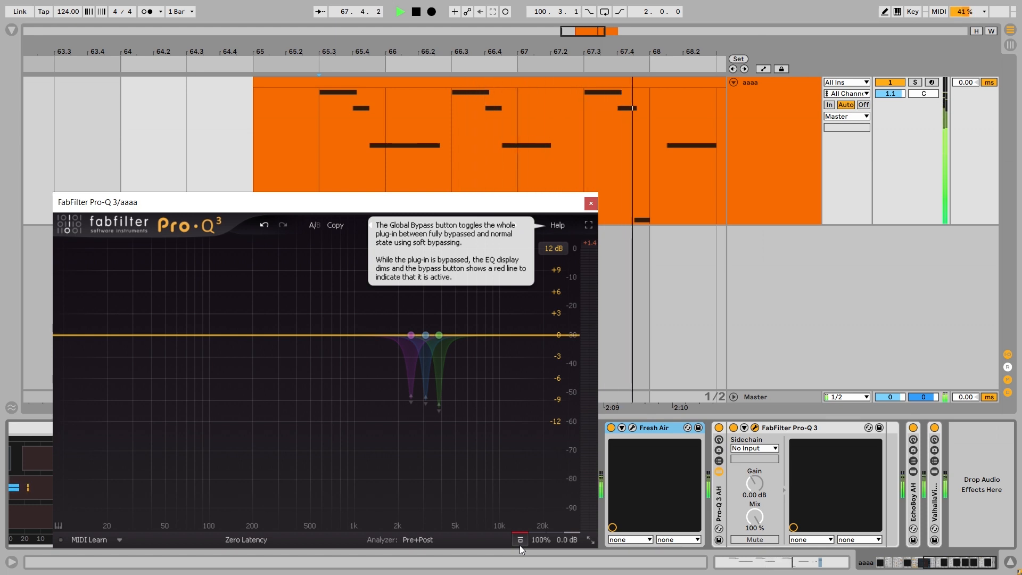
key("space")
left_click(520, 543)
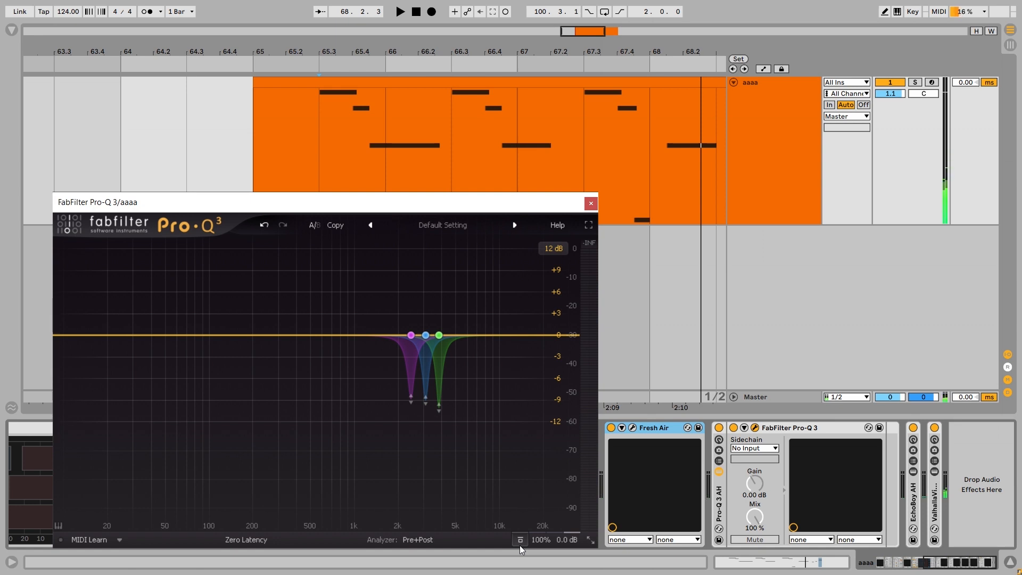
key("space")
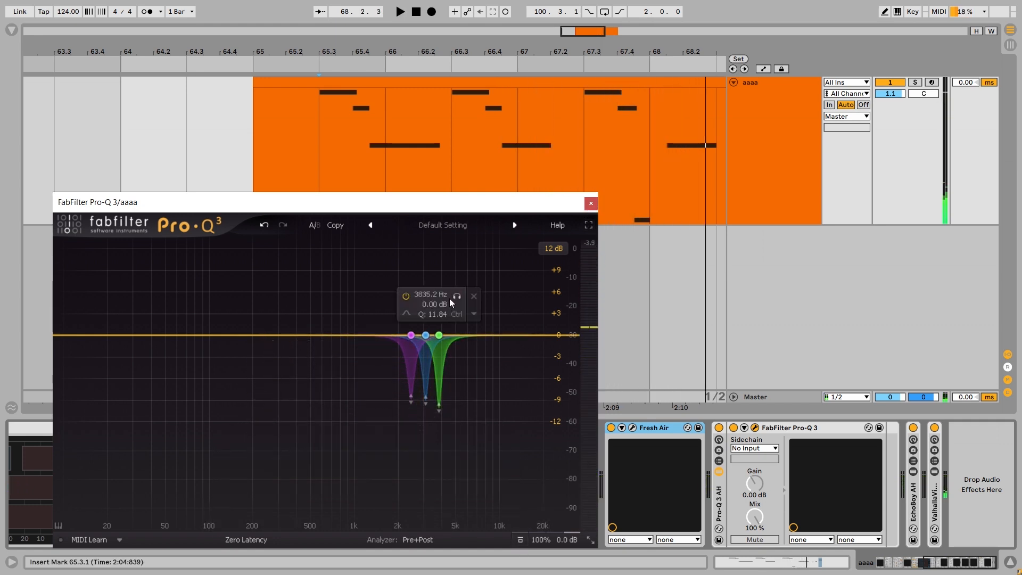
Solo each of the Pro-Q 3's three dynamic bands, at 3835.2, 3105.7 and 2462.5 Hz, and play the clip to audition each one.
left_click(456, 297)
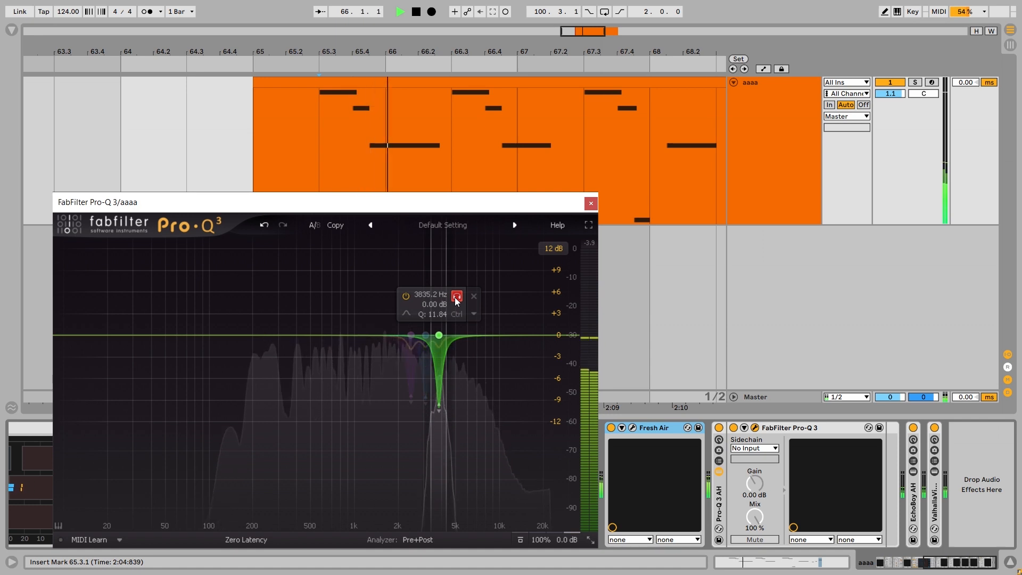
left_click(456, 297)
key("space")
left_click(441, 296)
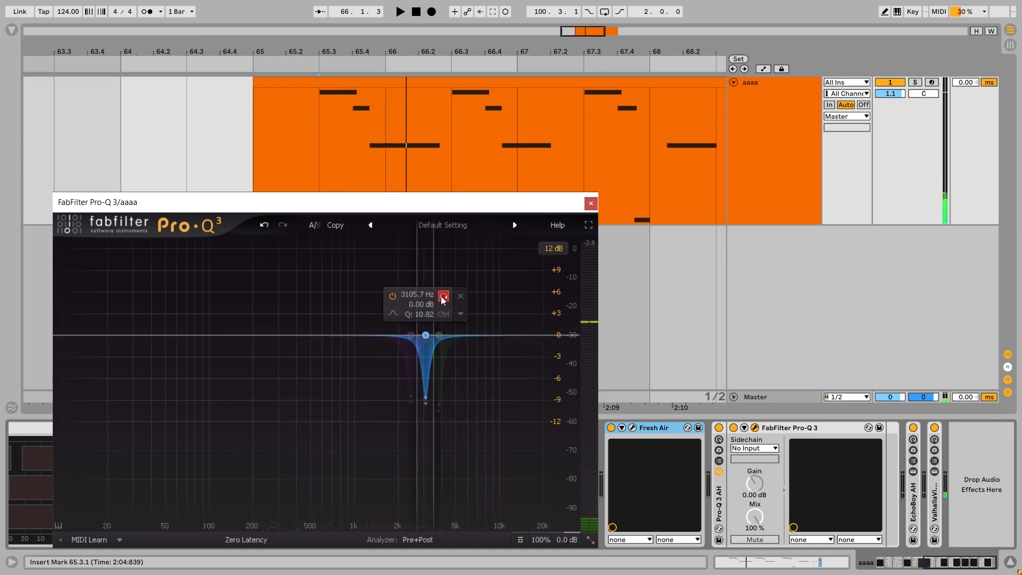
key("space")
left_click(441, 296)
key("space")
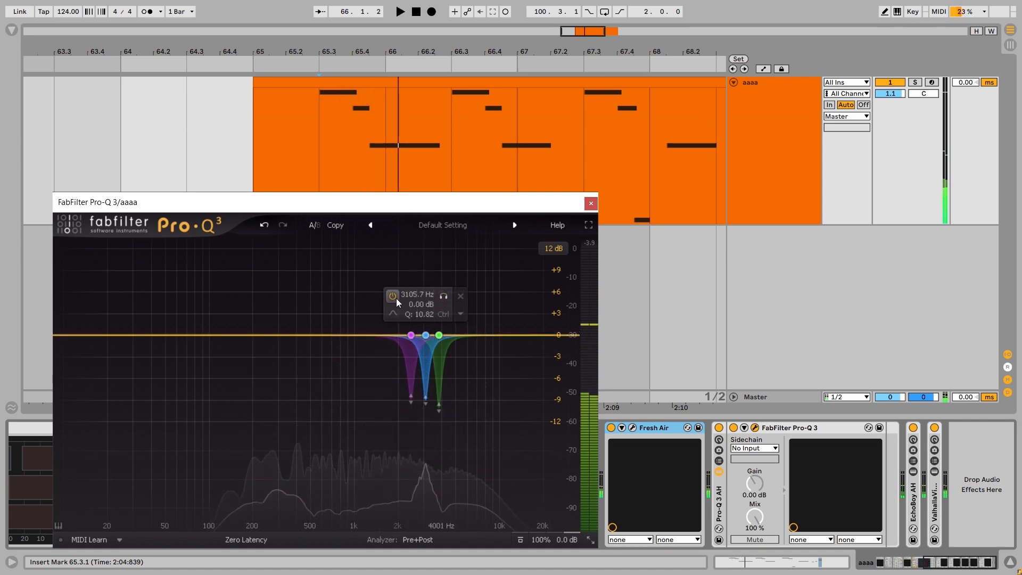
left_click(428, 296)
key("space")
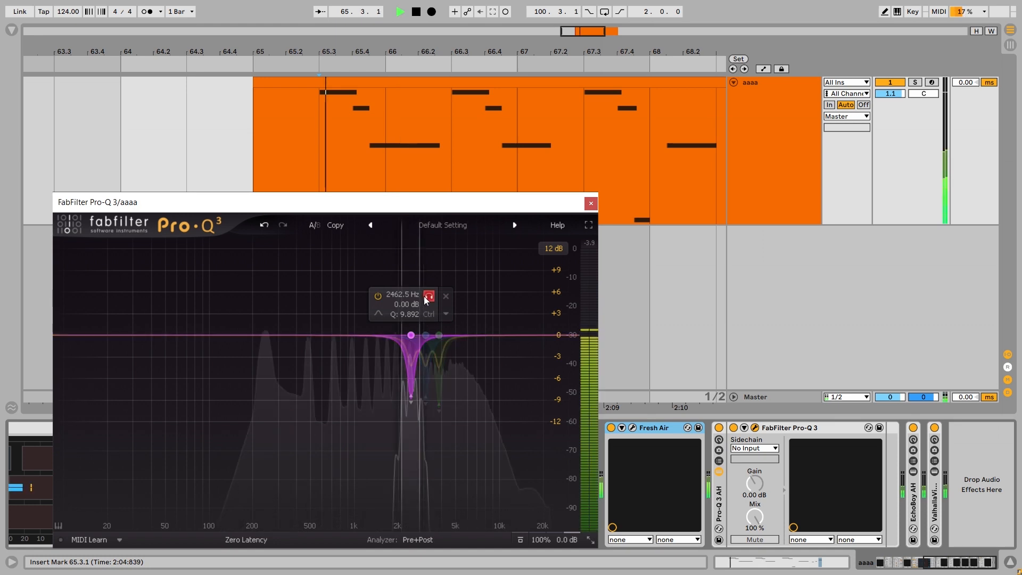
key("space")
left_click(429, 296)
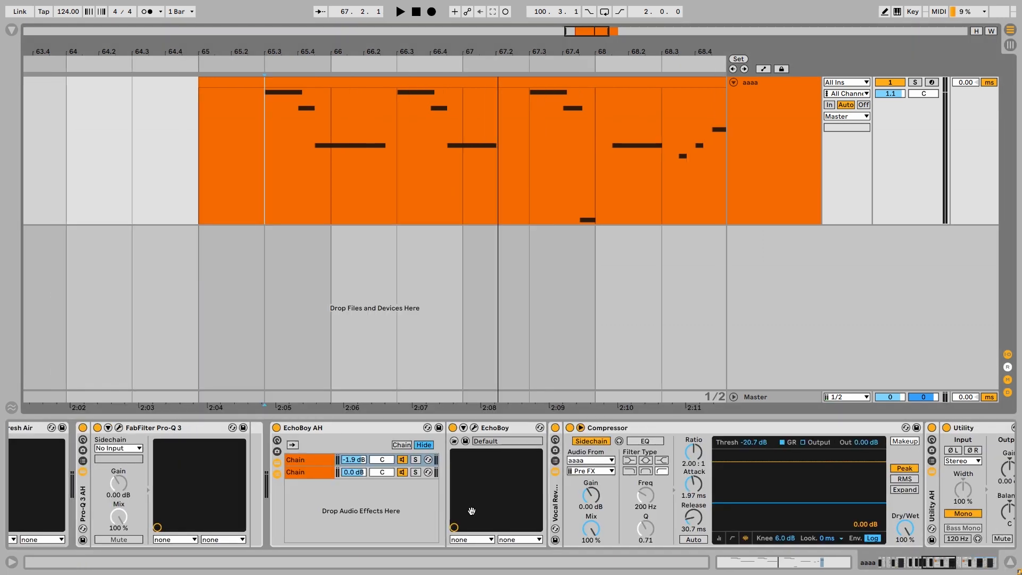
Show EchoBoy's settings and close its window, and inspect both chains of the EchoBoy AH rack.
left_click_drag(472, 511, 451, 495)
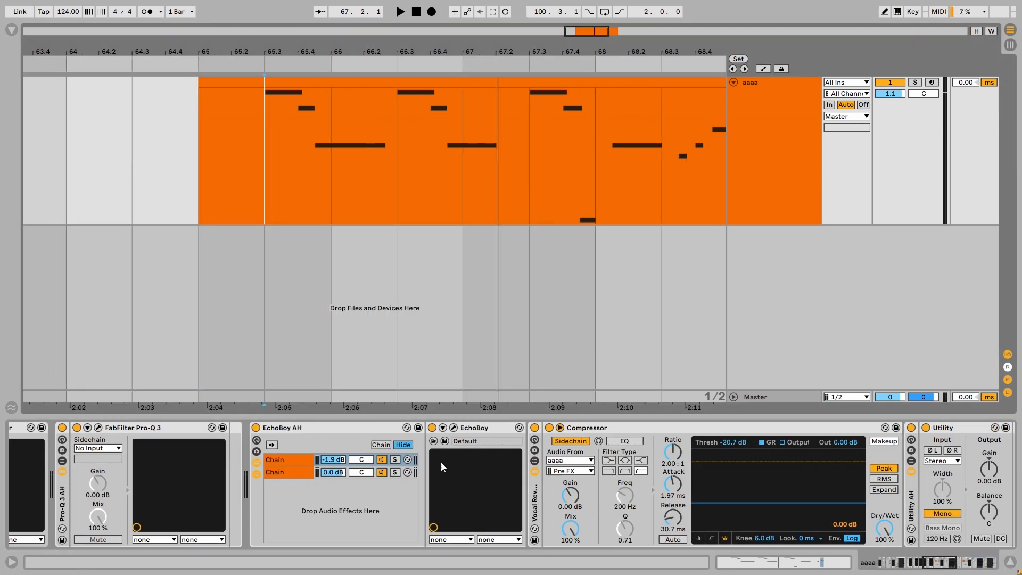
left_click(454, 429)
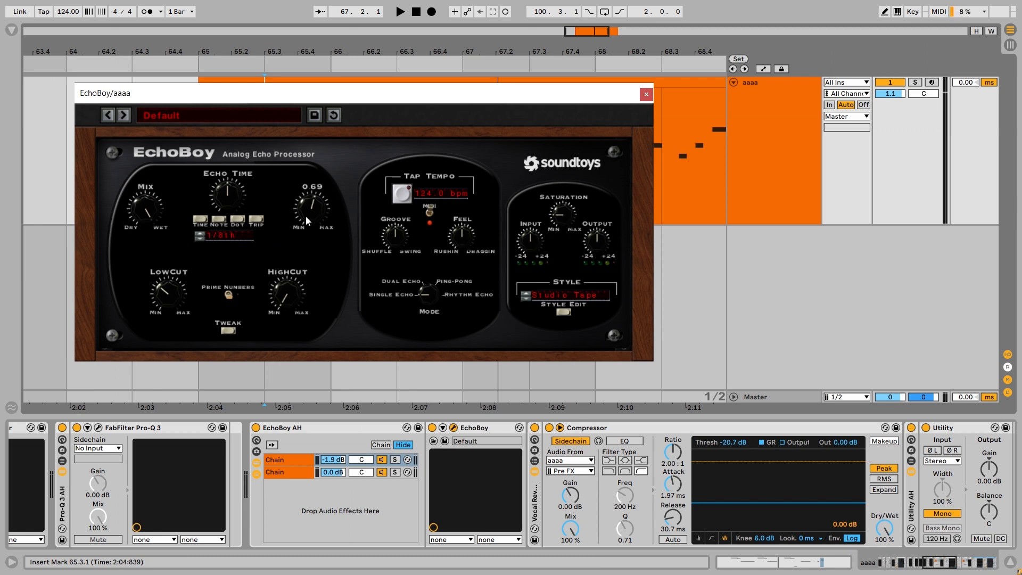
left_click(646, 95)
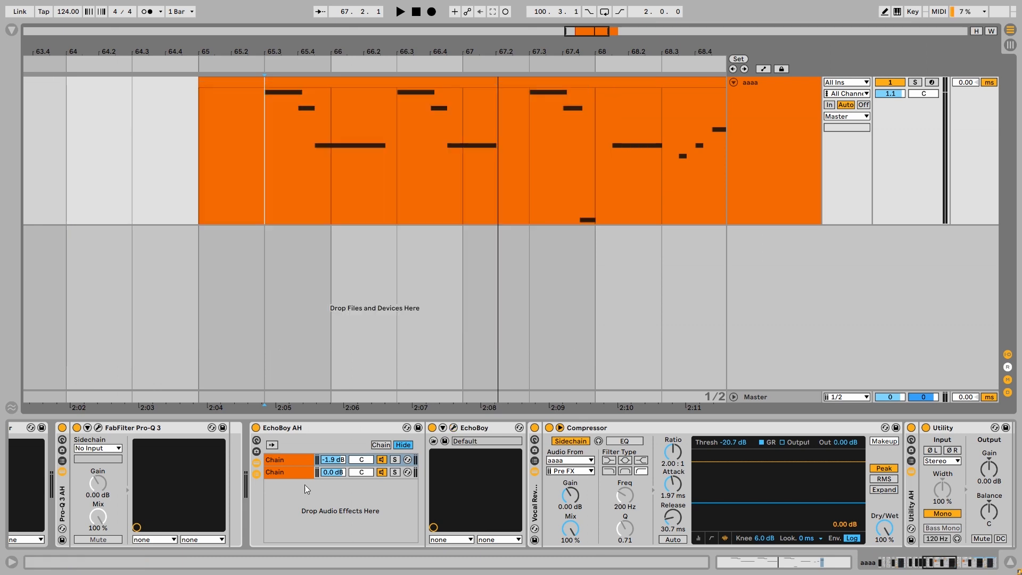
left_click(285, 461)
left_click(282, 471)
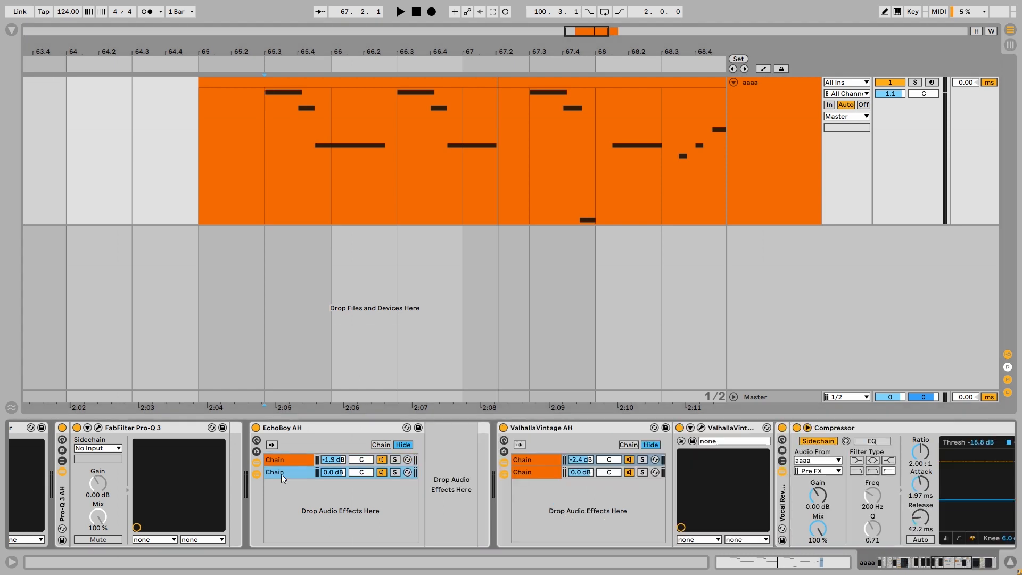
left_click(293, 463)
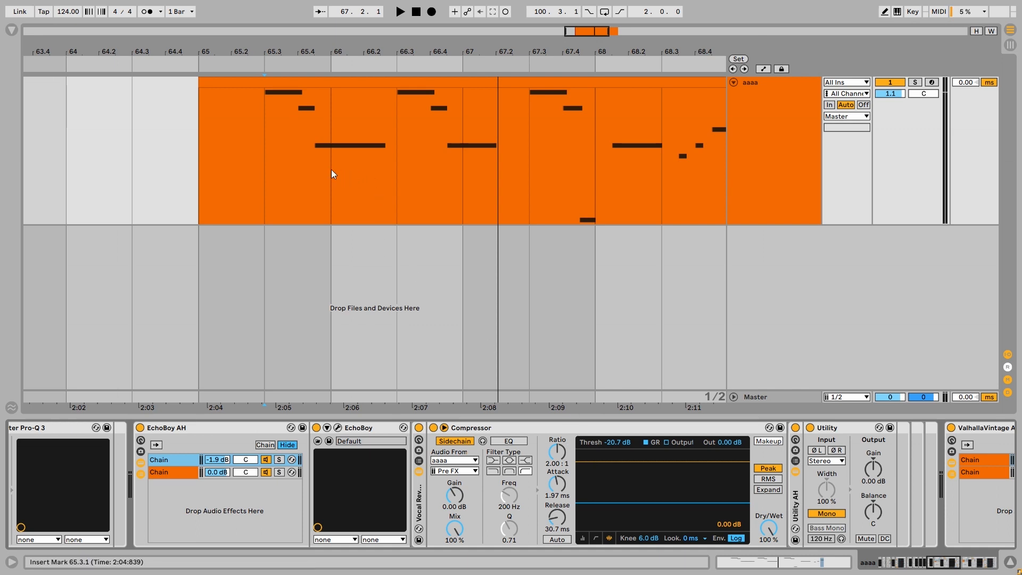
Highlight the clip sections from 66.1 to 66.3, 68.1 to 68.3 and 69.1 to 70.1.
left_click_drag(331, 170, 390, 178)
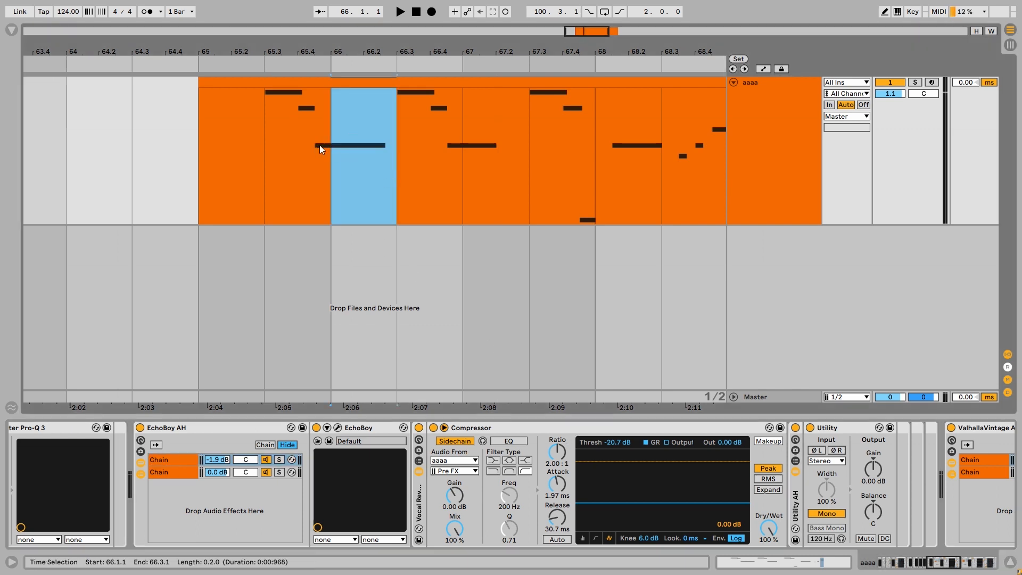
left_click_drag(459, 188, 340, 185)
left_click_drag(439, 179, 501, 172)
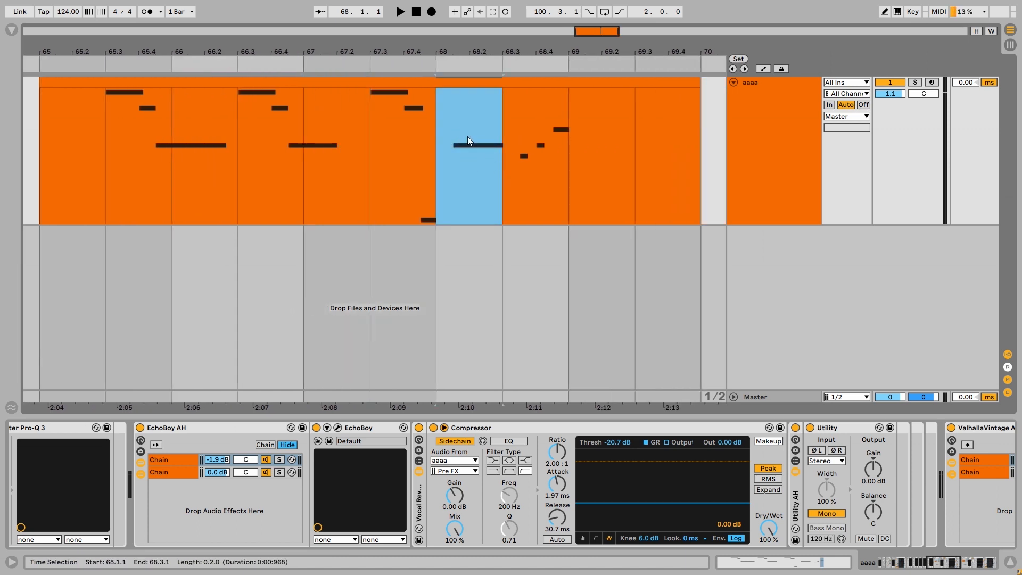
left_click_drag(575, 169, 693, 166)
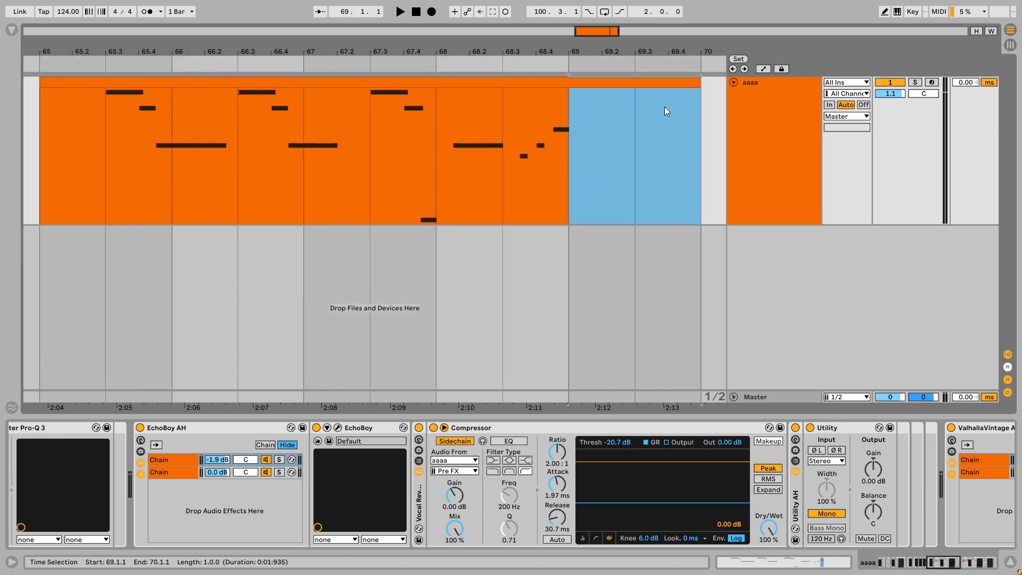
Play the clip from 65.3 to examine EchoBoy's sidechained Compressor fed by track aaaa, and highlight the first phrase's opening notes.
left_click(110, 176)
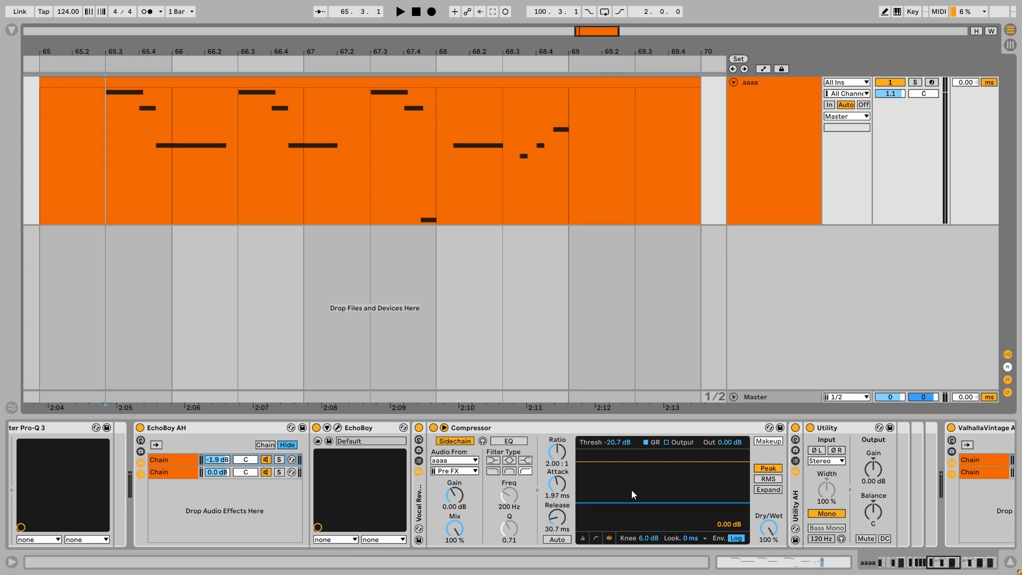
key("space")
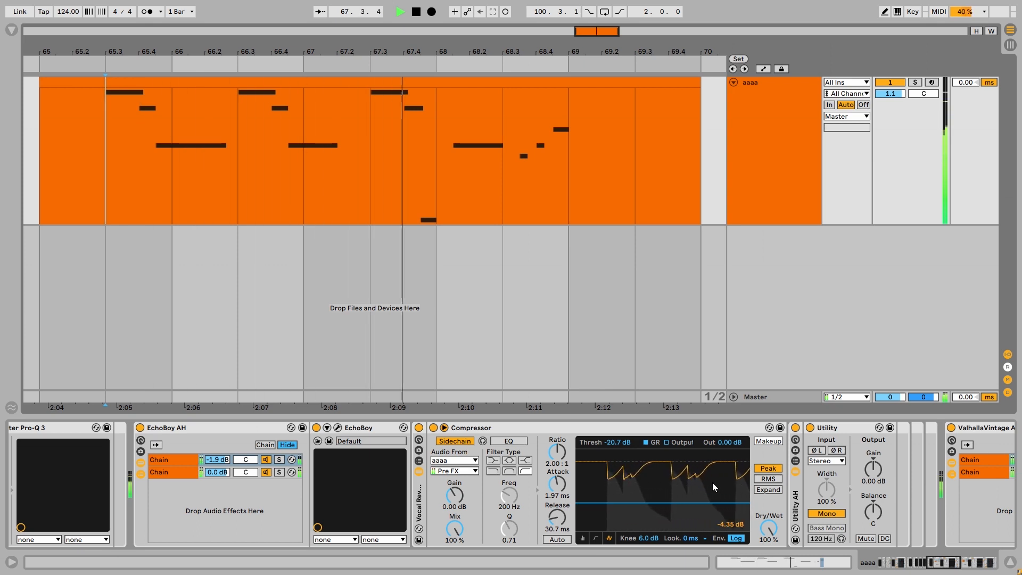
key("space")
left_click(361, 429)
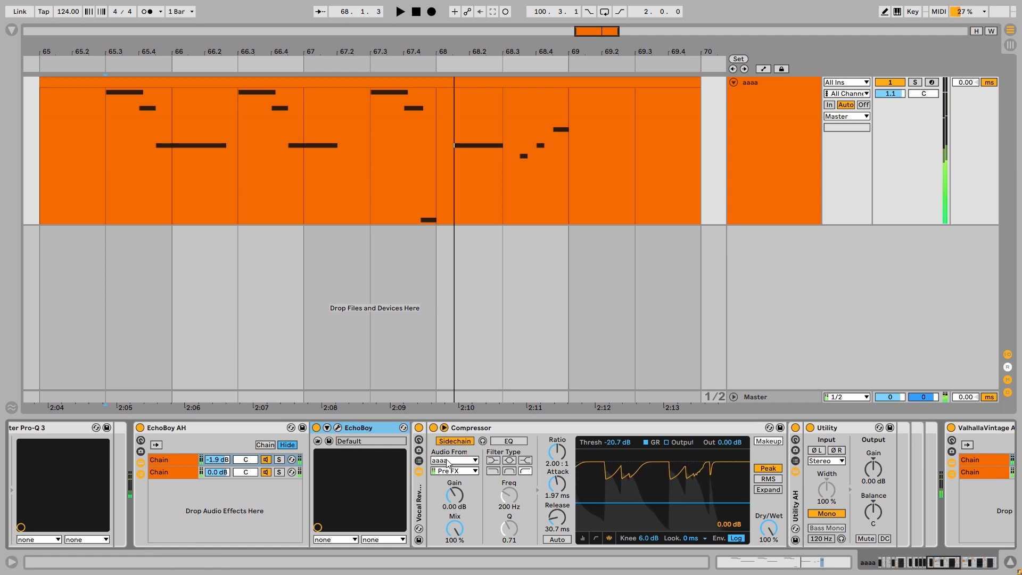
left_click(778, 141)
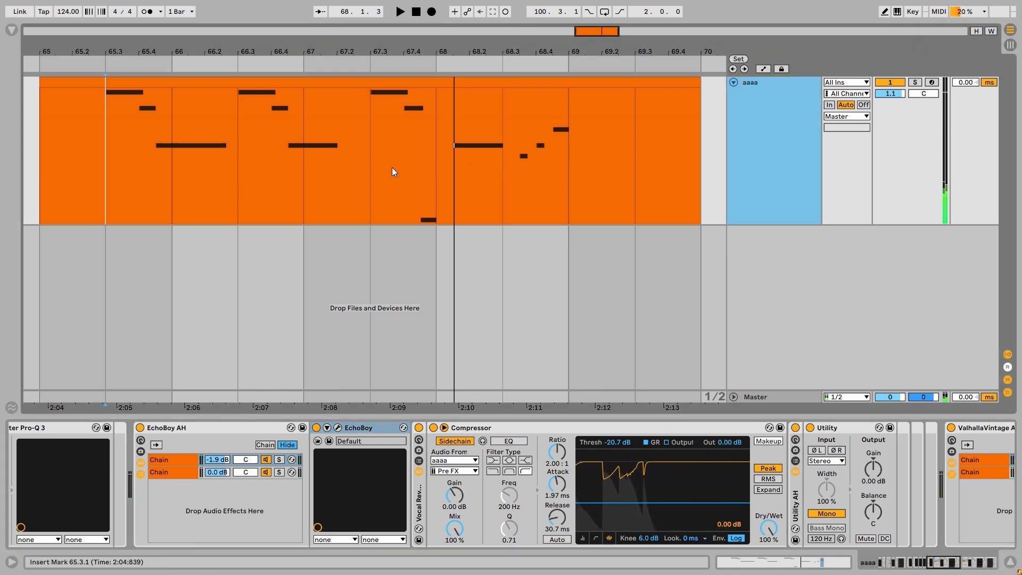
left_click_drag(106, 124, 170, 125)
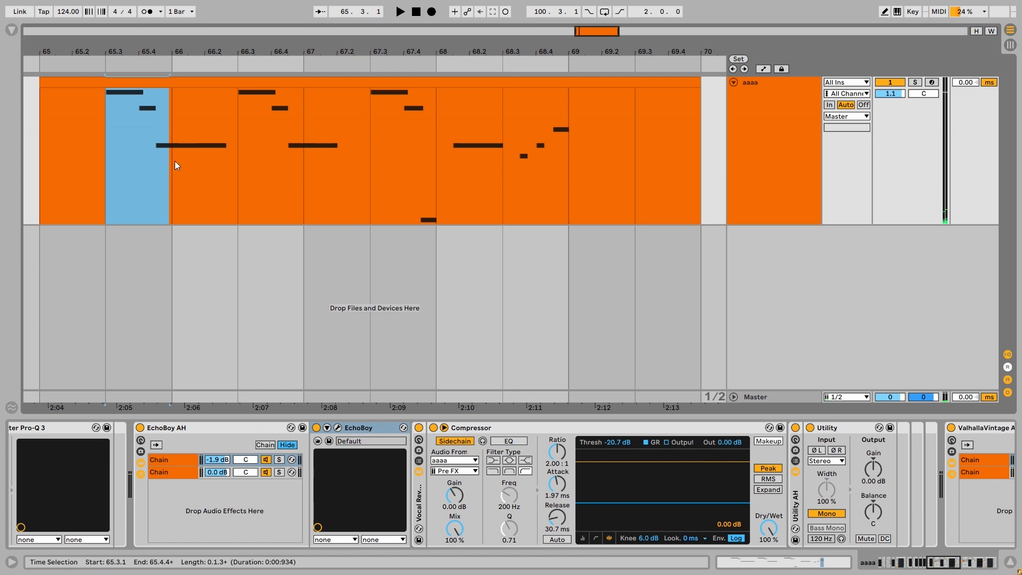
Play the clip from 66.3 with the Utility after EchoBoy's Compressor switched off, and switch the Utility back on.
left_click(263, 168)
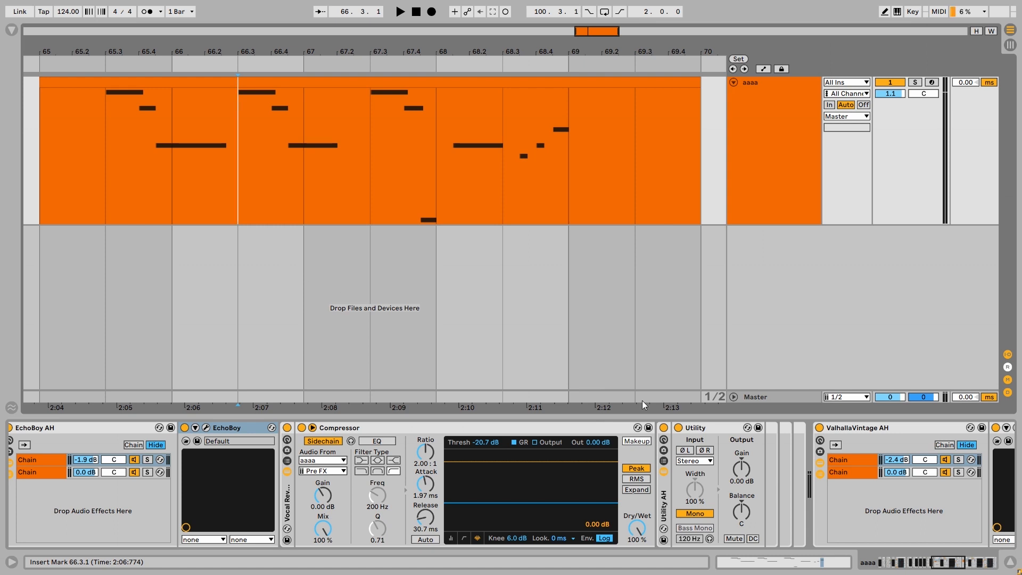
left_click(664, 427)
key("space")
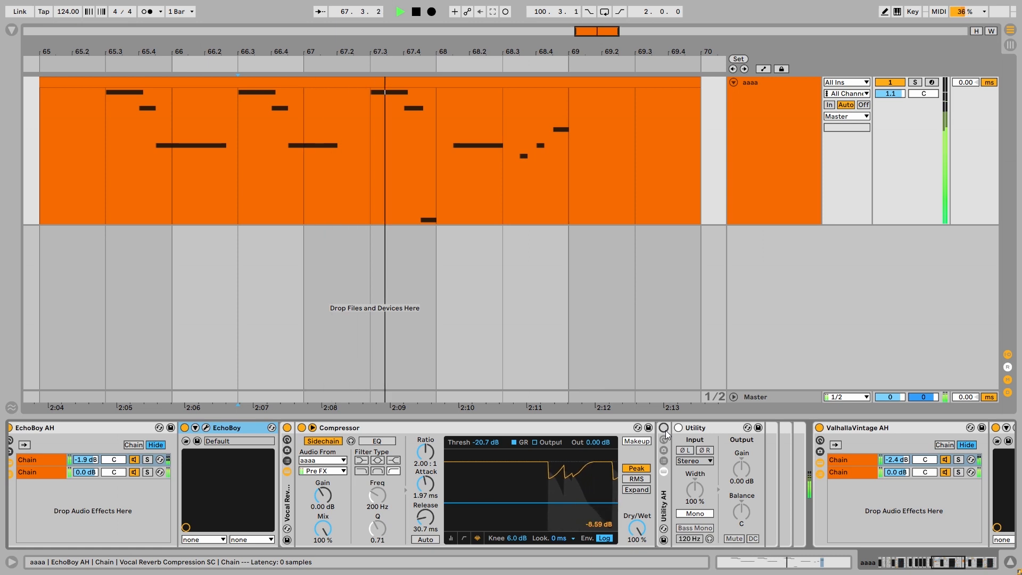
key("space")
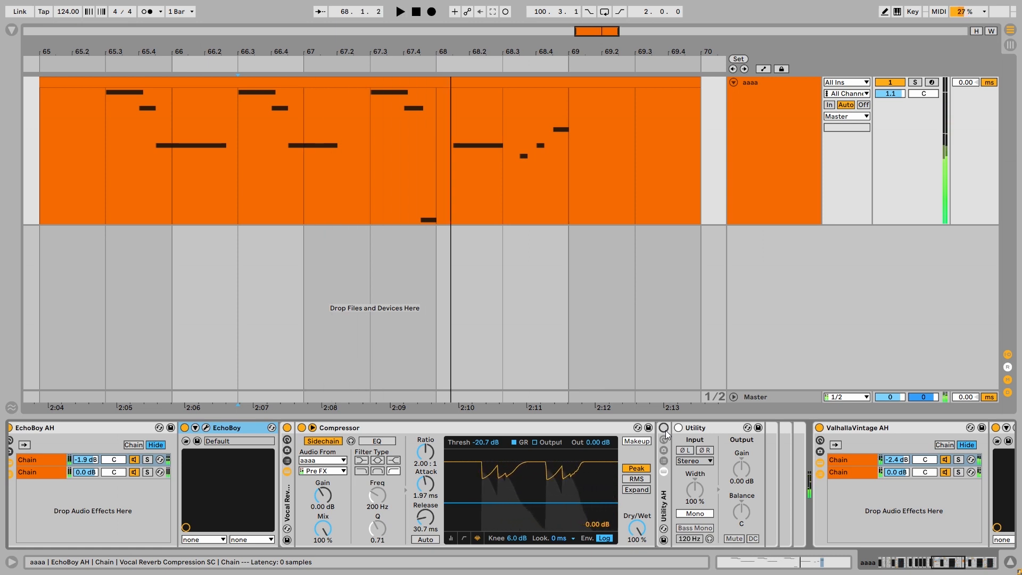
left_click(665, 428)
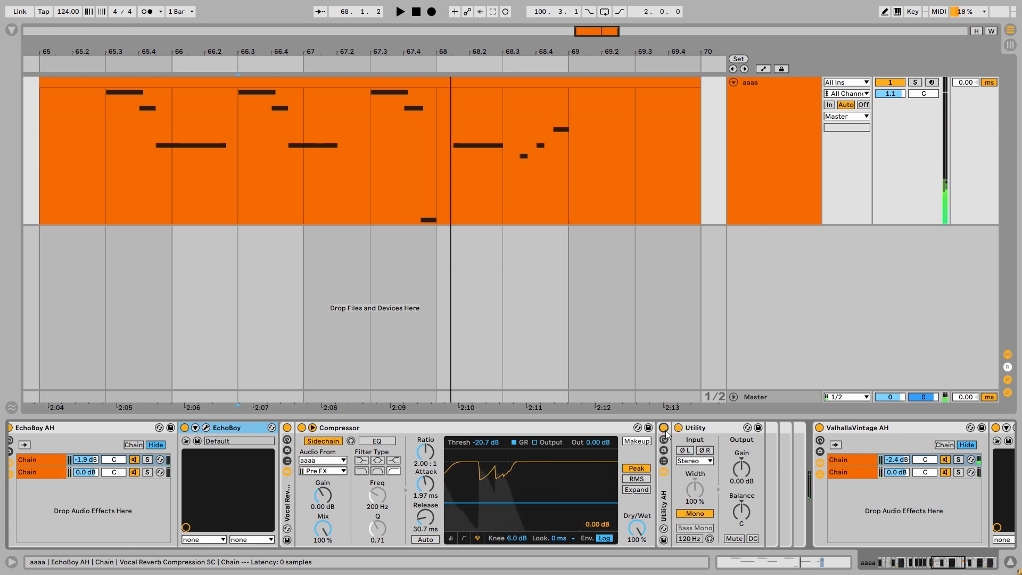
Select the clip's phrase from 65.3 to 69.1, and show ValhallaVintageVerb's settings and close its window.
left_click_drag(116, 153, 549, 159)
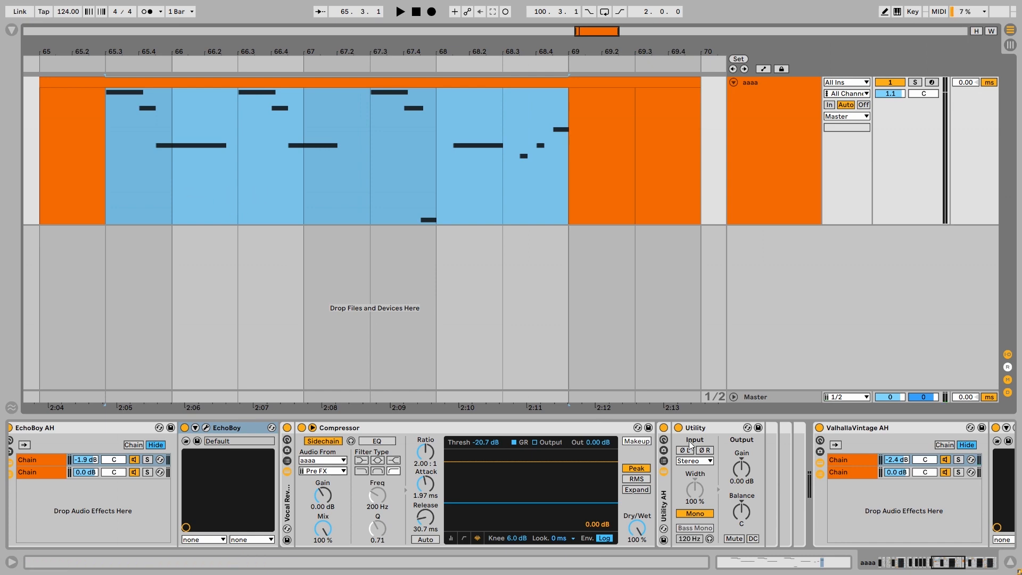
scroll(632, 425, "down", 5)
left_click(523, 428)
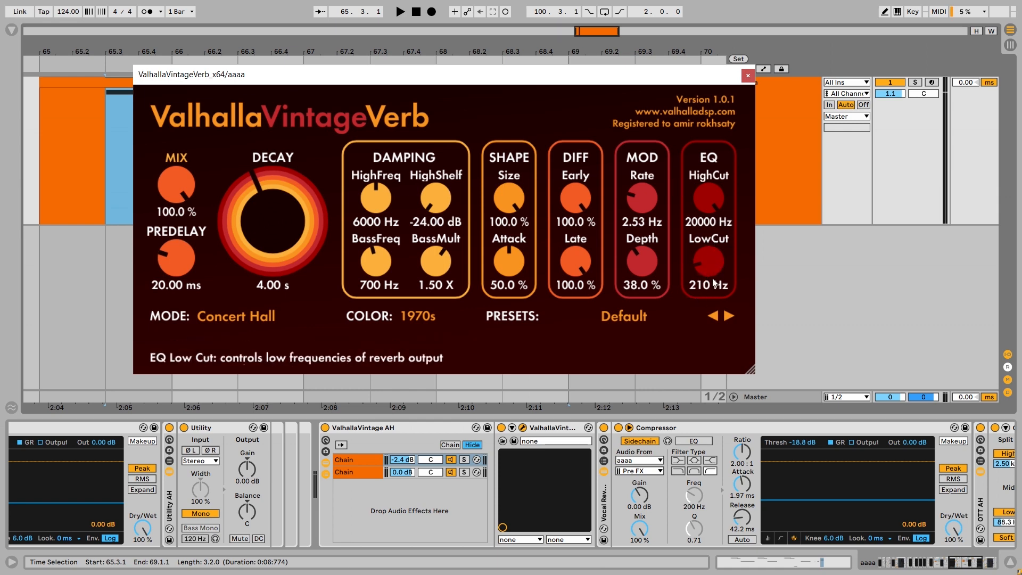
left_click(748, 76)
Inspect both chains of the ValhallaVintage AH rack, and play the clip from 65.3 to audition the reverb's sidechained Compressor.
left_click(361, 460)
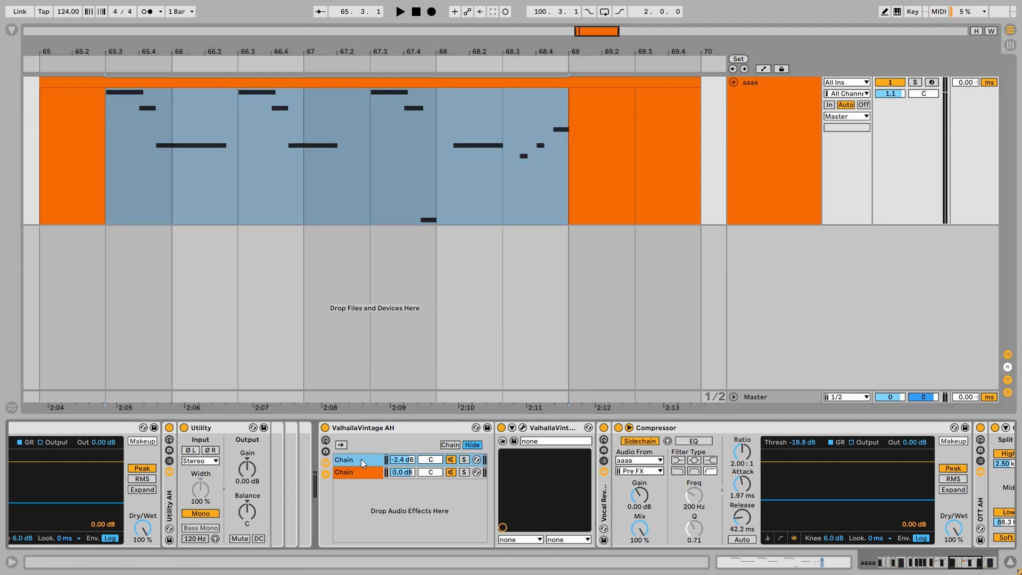
left_click(366, 471)
left_click(360, 459)
left_click_drag(552, 497, 294, 501)
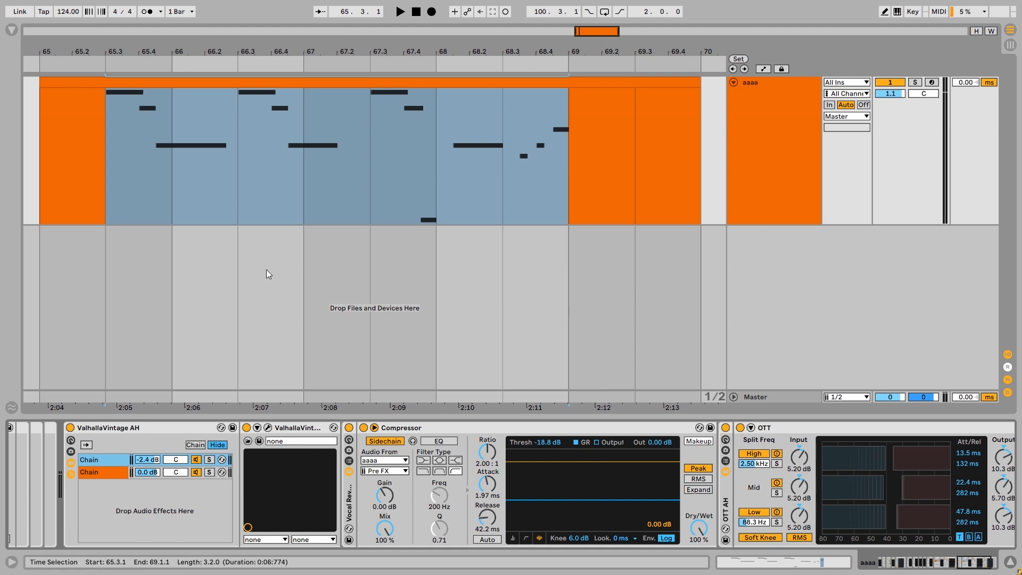
key("space")
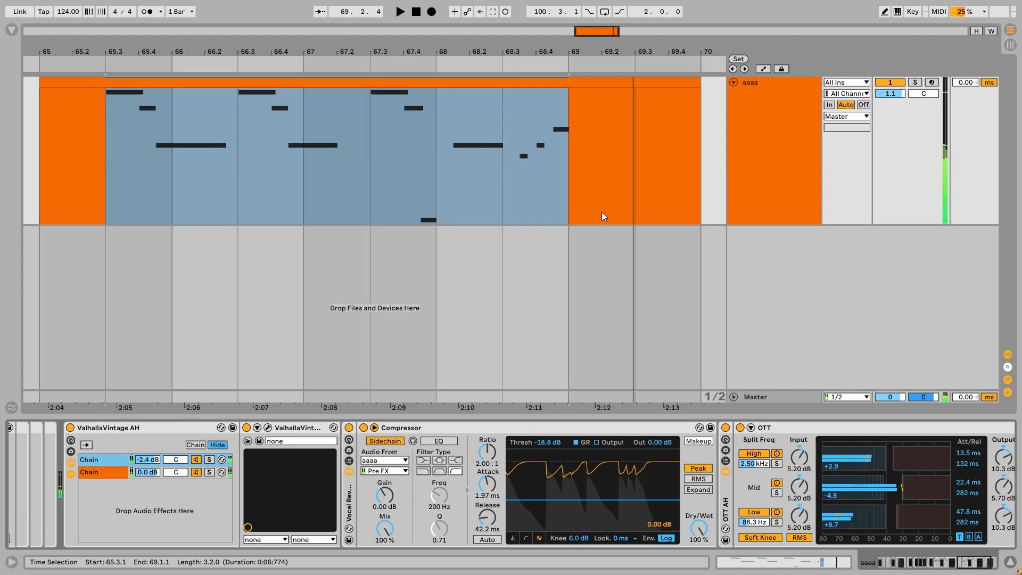
key("space")
Highlight the clip sections from 69.1 to 69.3, 68.1 to 68.3 and 66.1 to 66.3.
left_click(574, 181)
left_click_drag(574, 181, 626, 177)
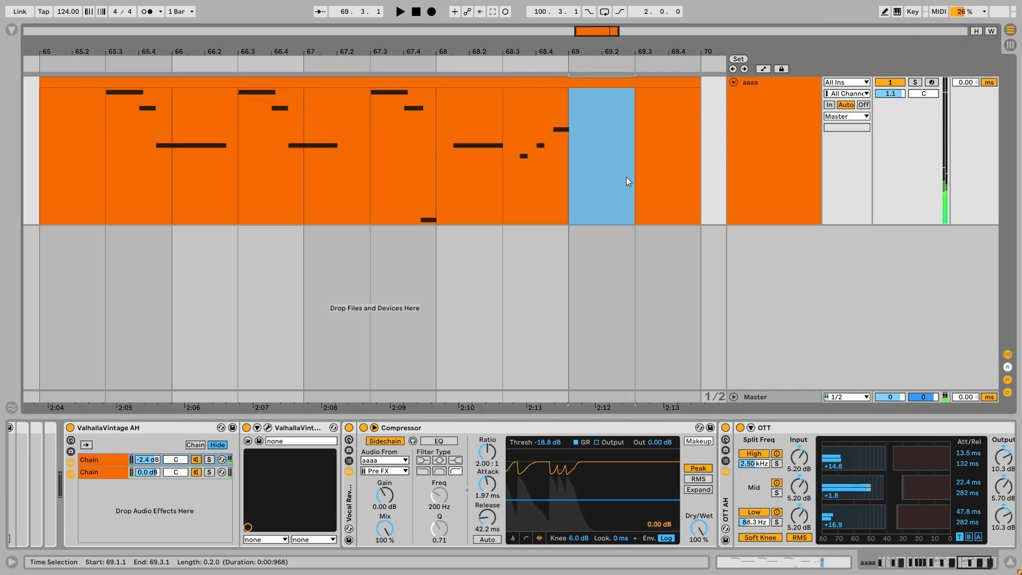
left_click_drag(445, 179, 415, 191)
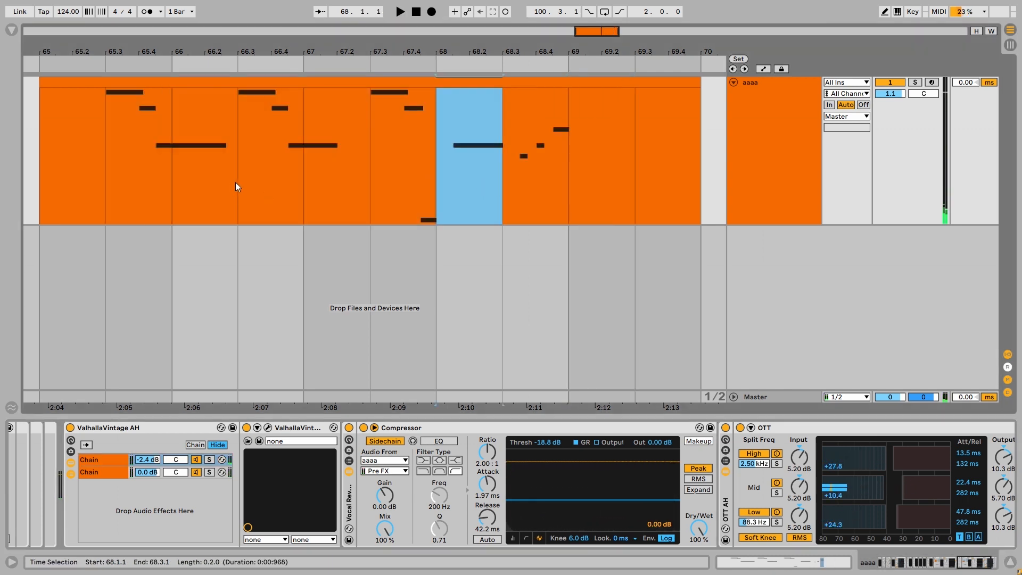
left_click_drag(235, 182, 215, 168)
Select the OTT after the reverb's Compressor, and review both chains of the ValhallaVintage AH rack.
scroll(559, 508, "right", 3)
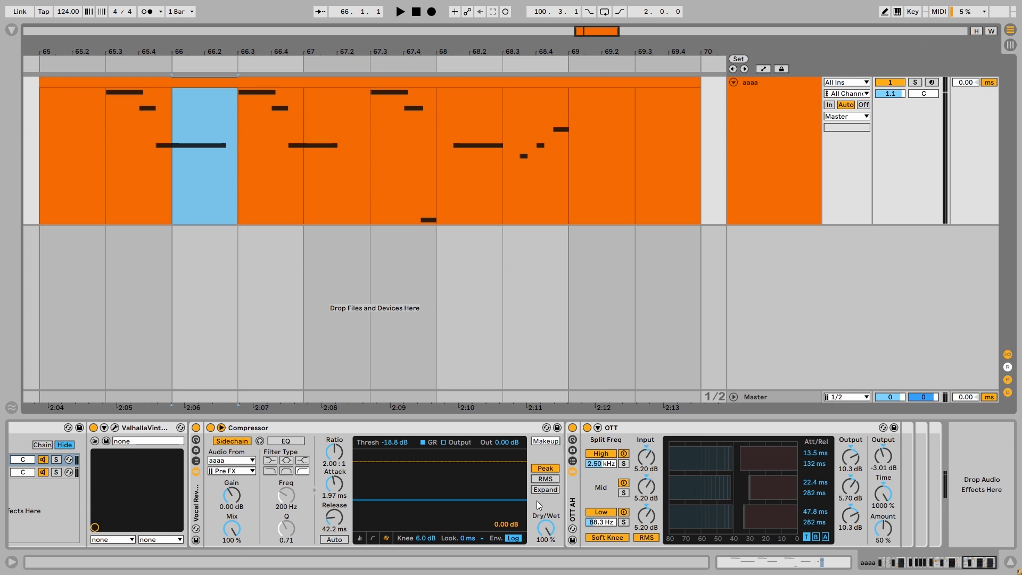
scroll(553, 501, "left", 3)
left_click(665, 505)
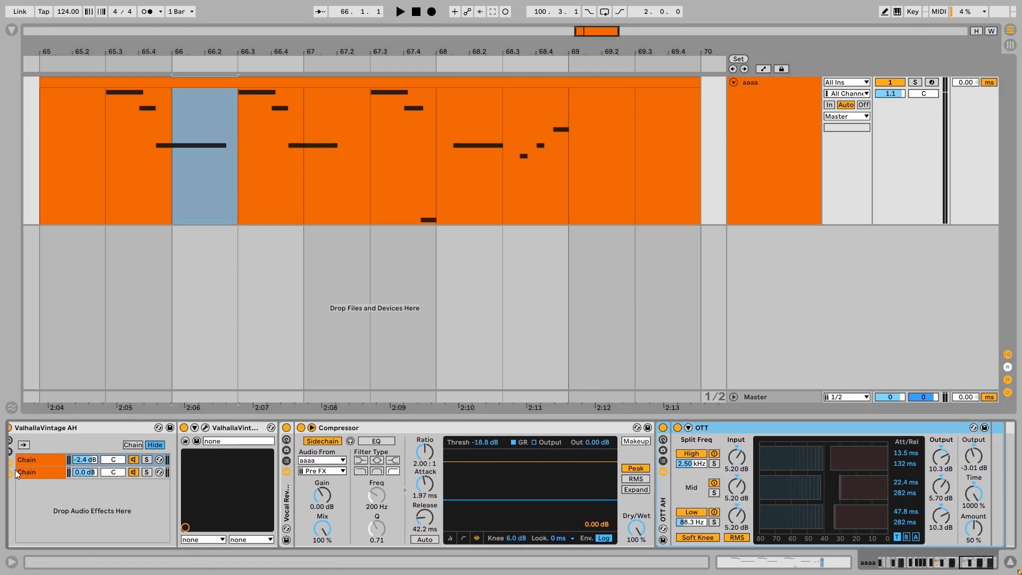
left_click(32, 474)
left_click(39, 462)
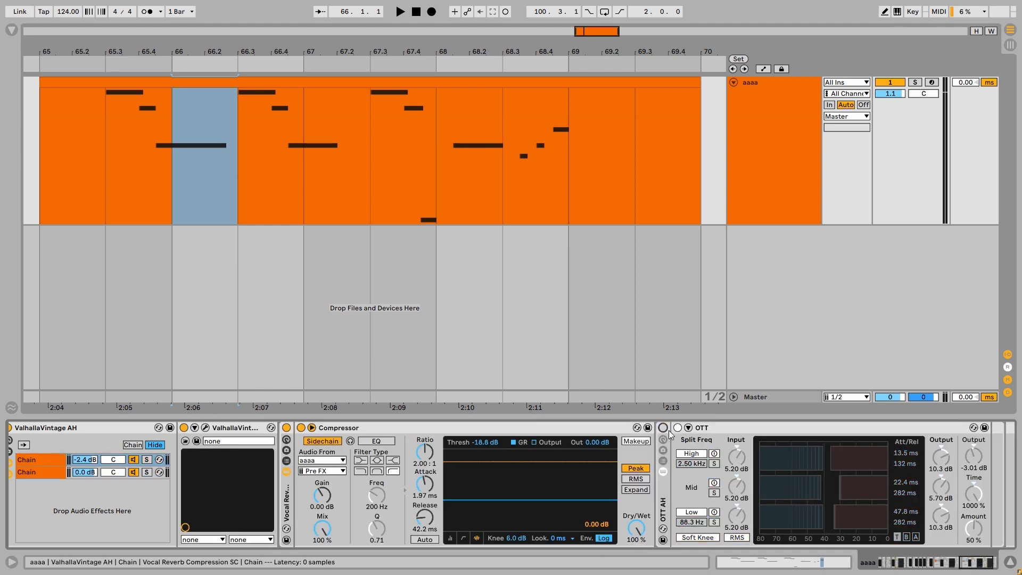
Play the clip from 66.1 to compare the reverb chain's sound with OTT switched off and back on.
key("space")
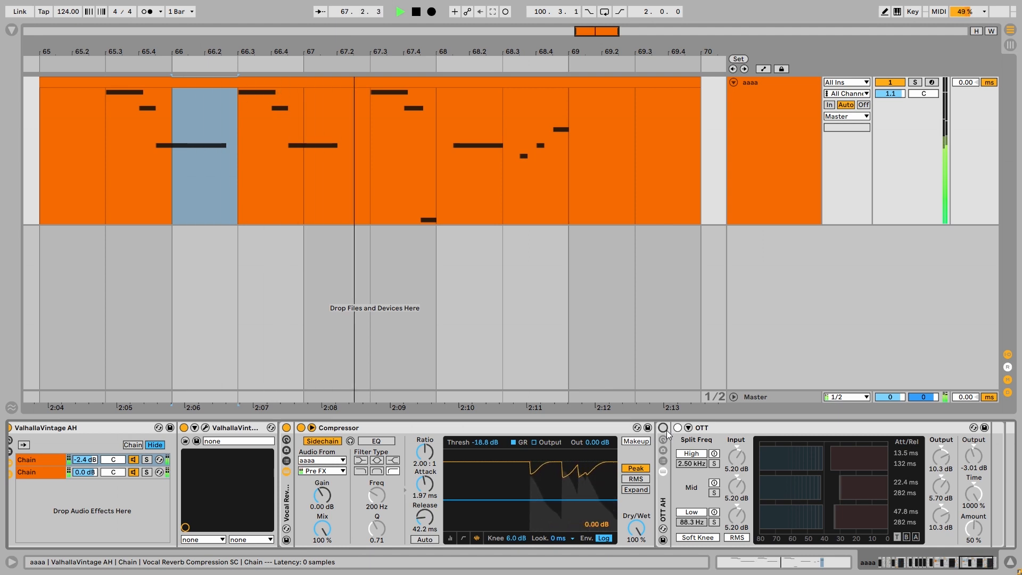
left_click(663, 428)
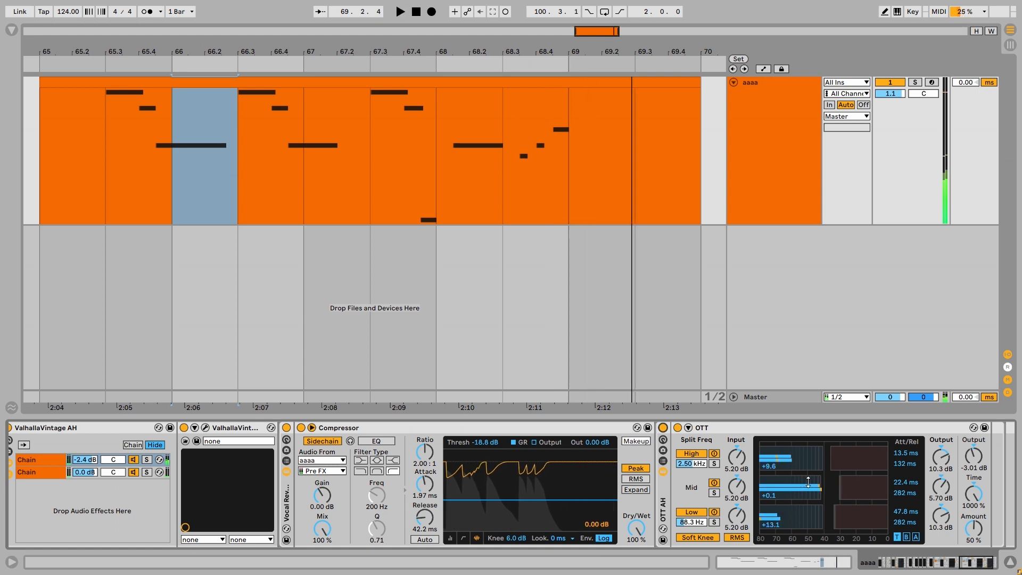
key("space")
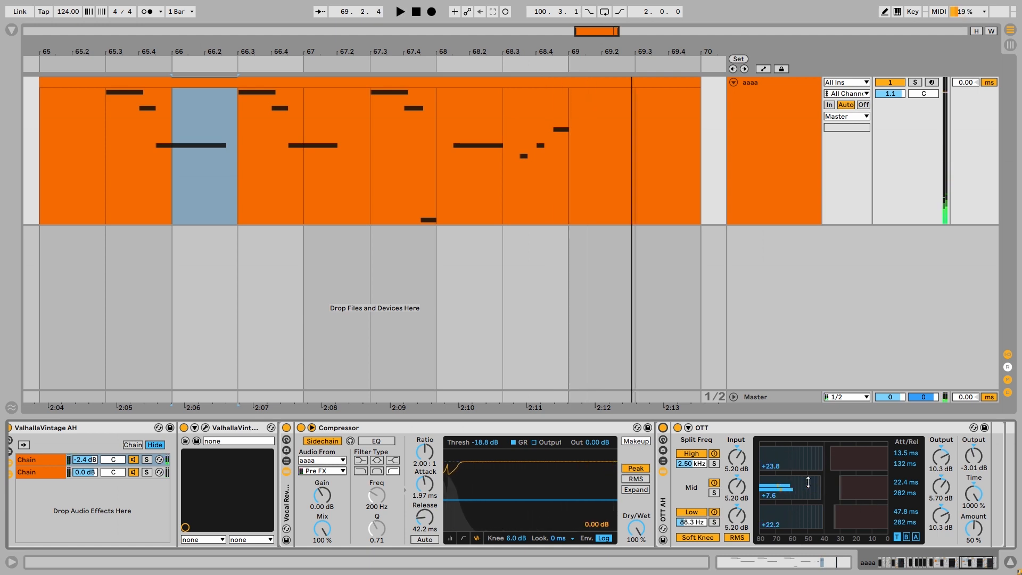
scroll(572, 437, "right", 3)
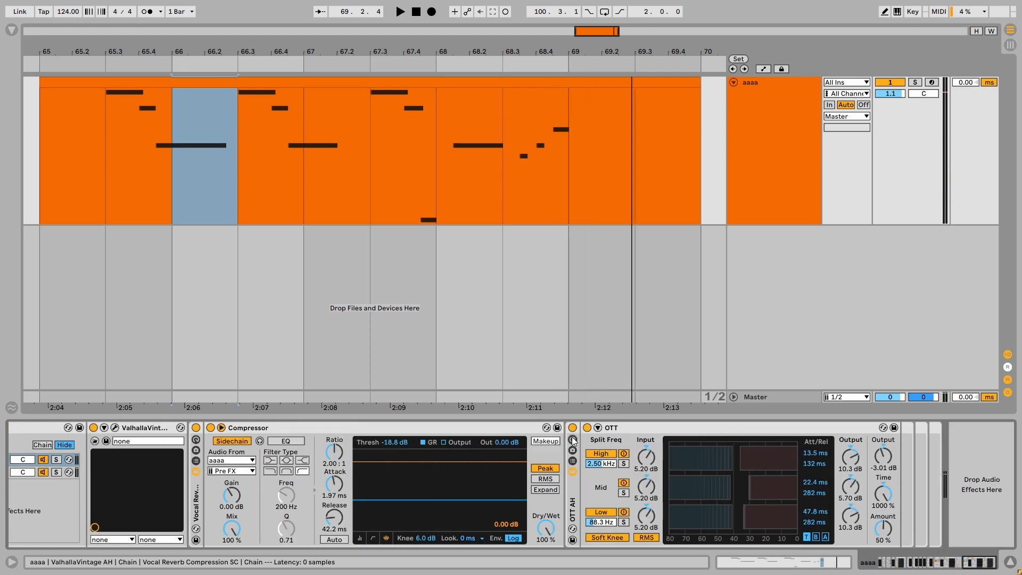